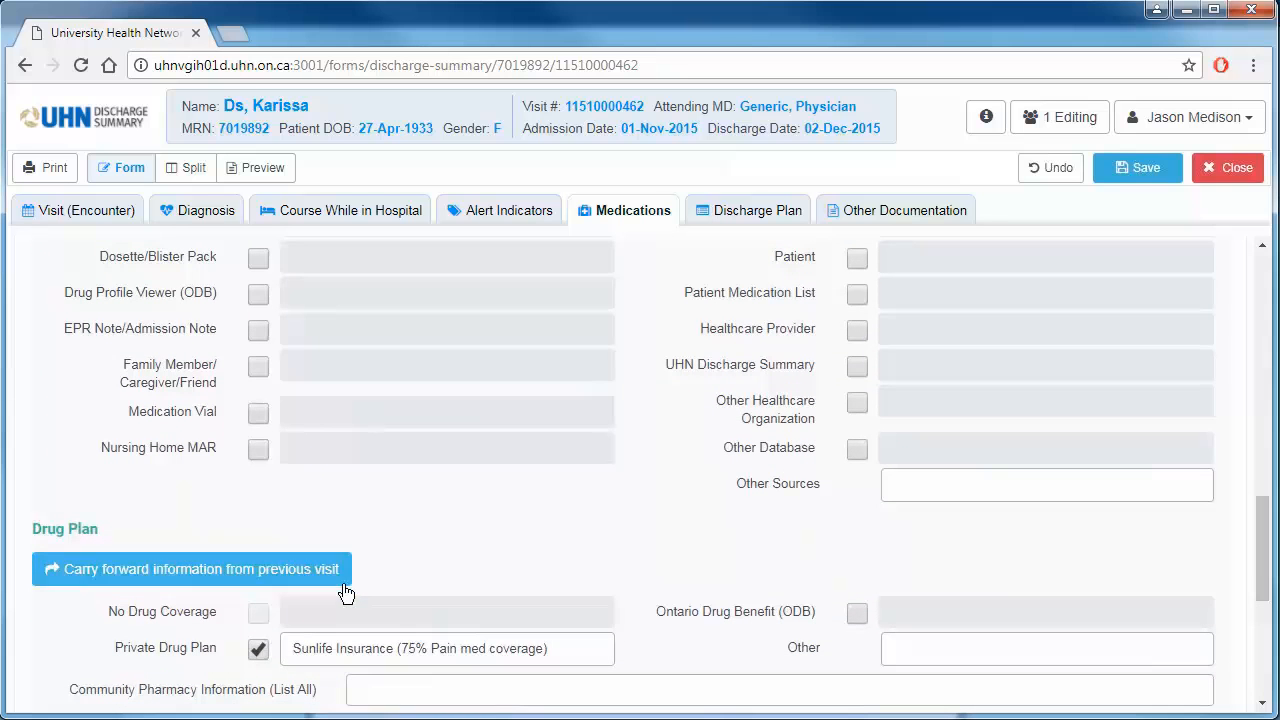
Carry forward the previous visit's medications into the BPMH and remove {Humalog} Insulin lispro from the prescription medications.
drag(1258, 595, 1263, 420)
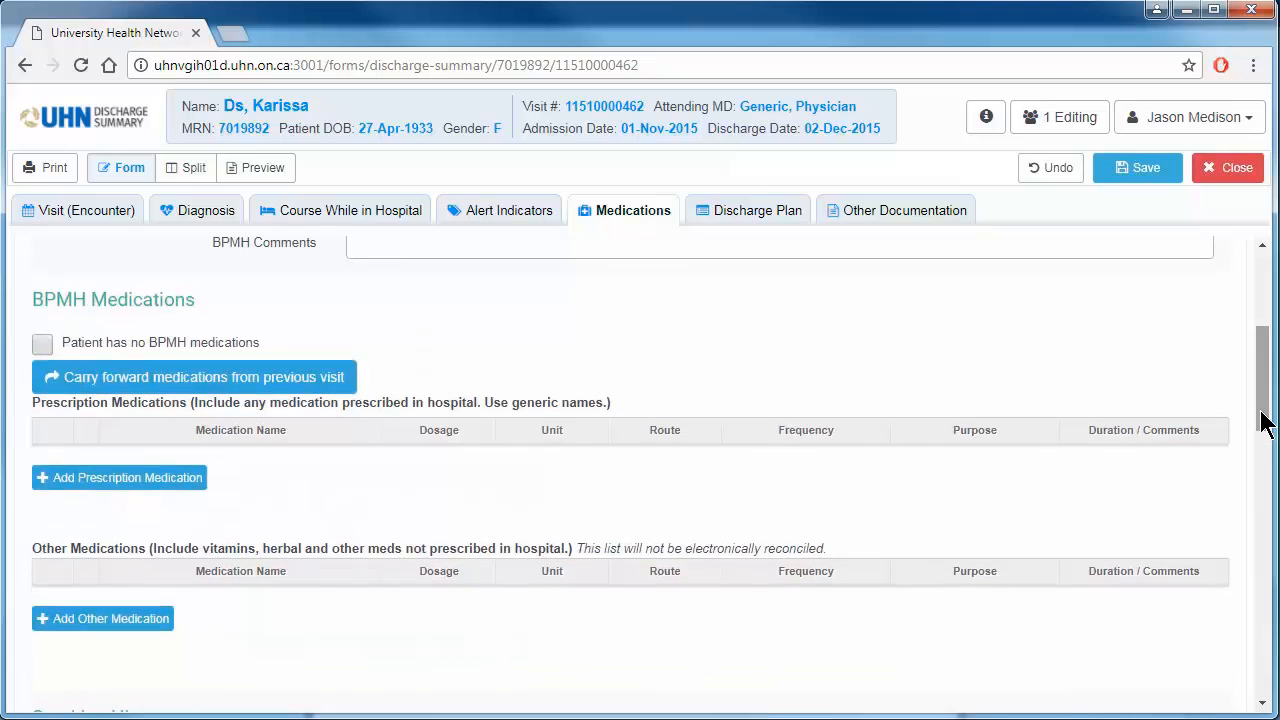
click(332, 382)
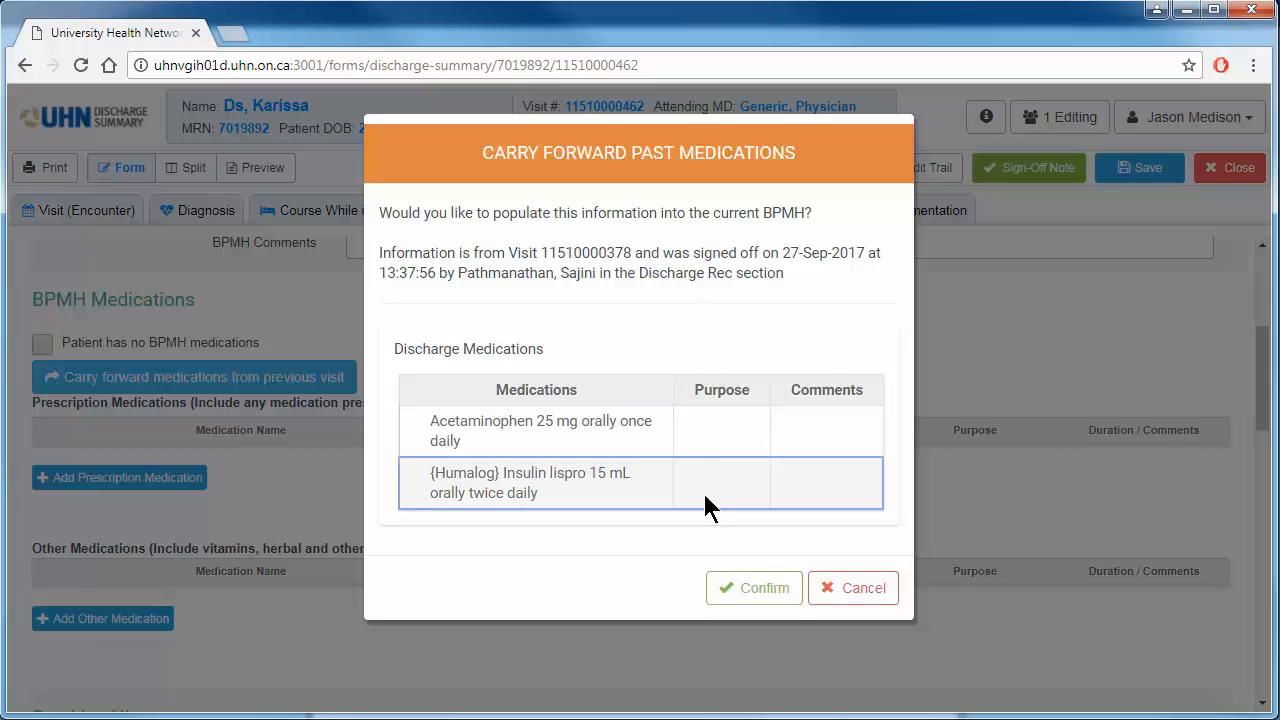
click(731, 590)
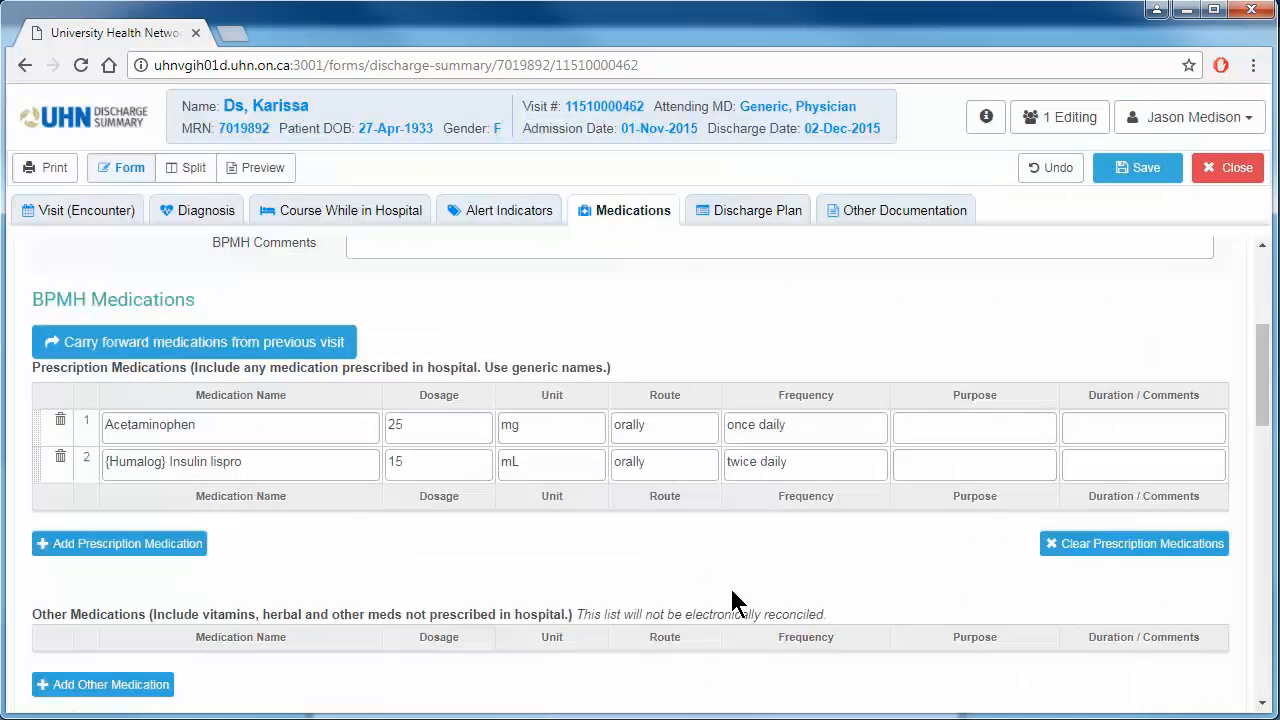
click(437, 430)
click(60, 463)
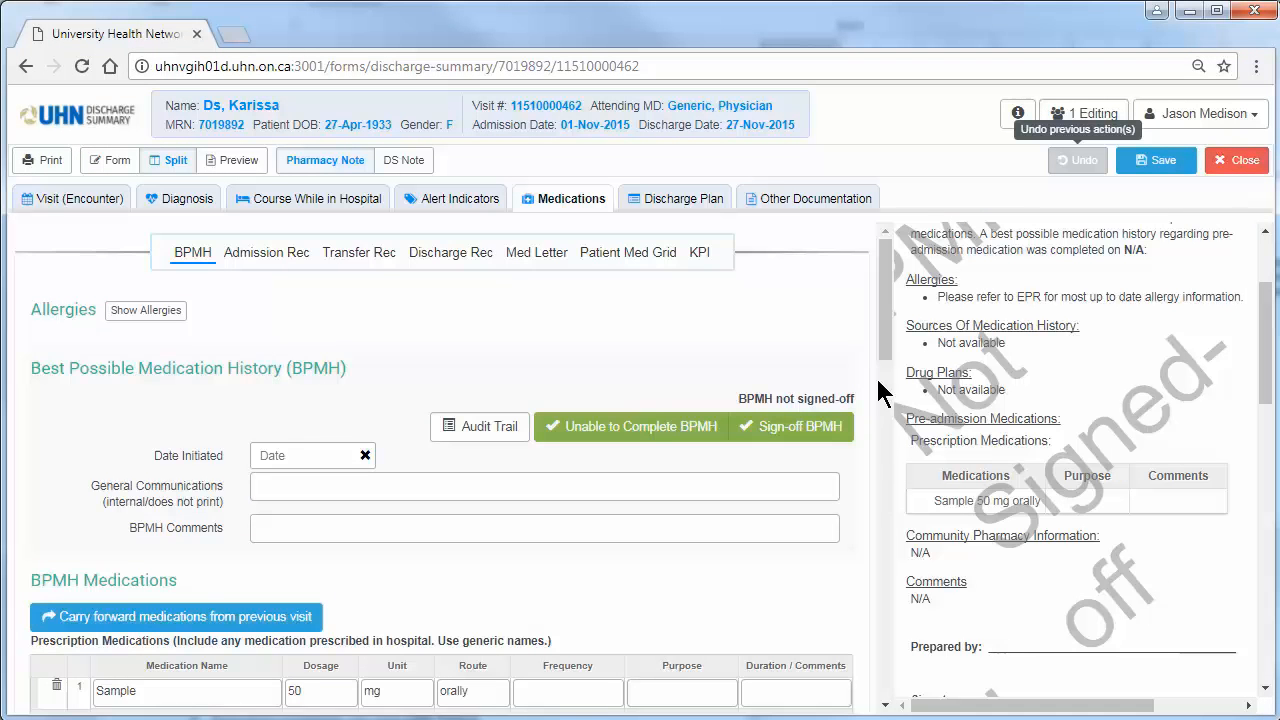
Mark Community Pharmacy as a source of the BPMH with the note "Additional details here.".
drag(880, 350, 843, 557)
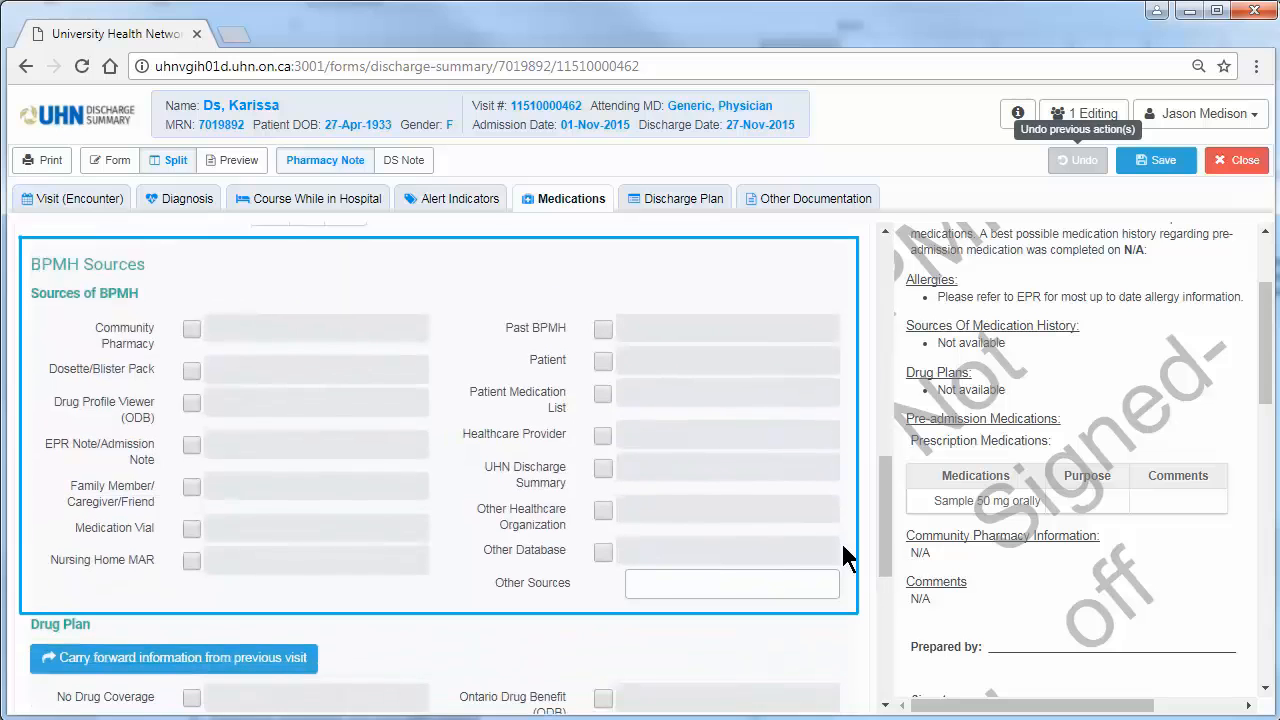
click(187, 336)
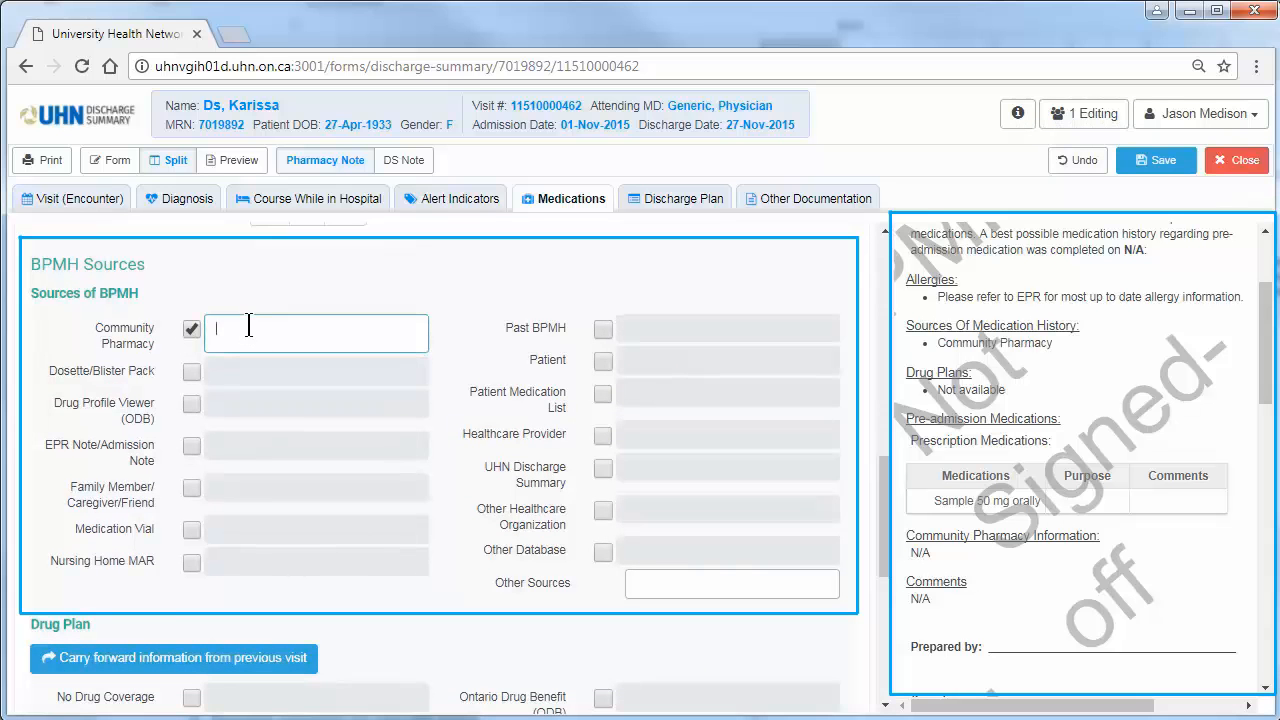
text(Details here.)
click(393, 291)
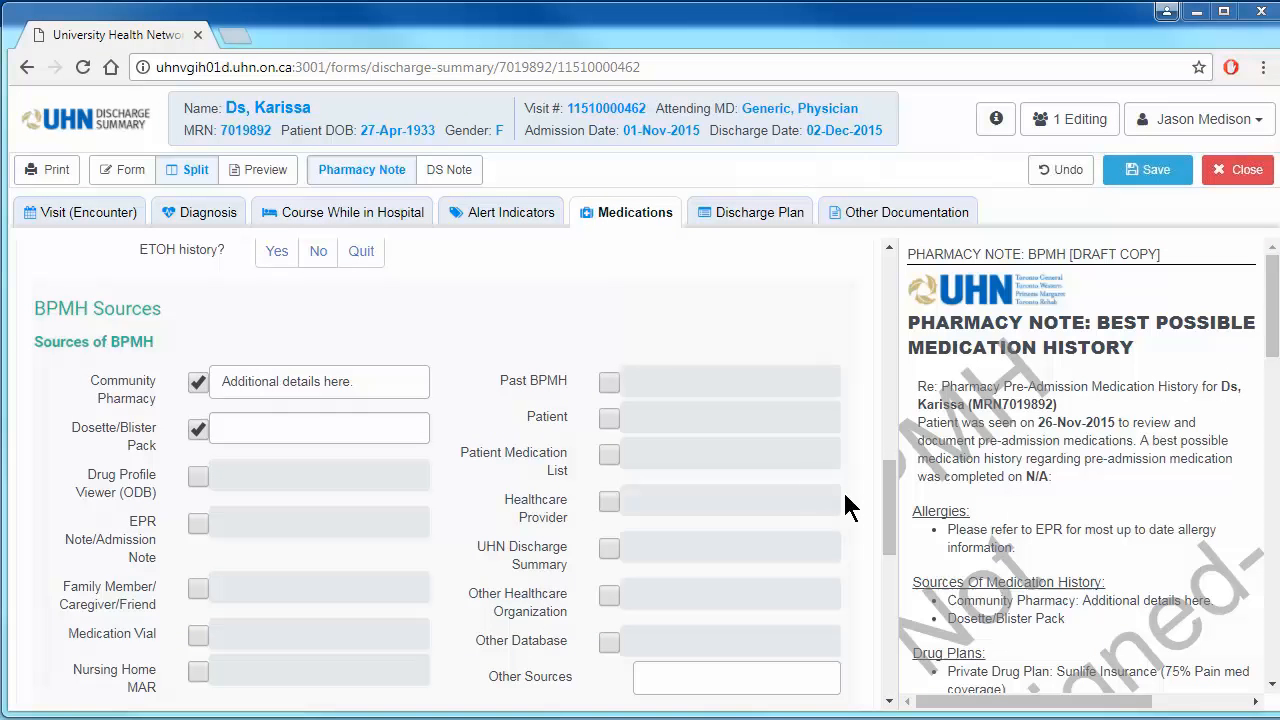
Enter Rexall Pharmacy with its street address and city as the Community Pharmacy Information under Drug Plan.
scroll(876, 508, down, 3)
click(545, 588)
click(600, 585)
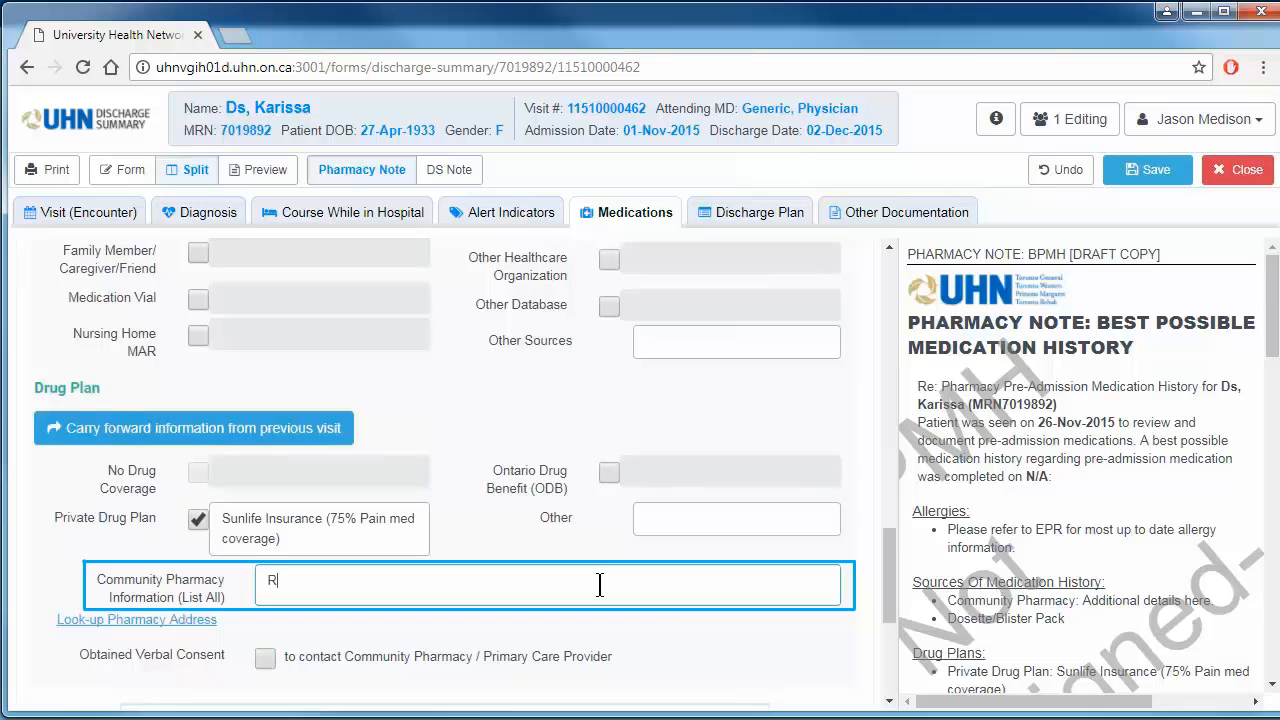
text(Rexall Pharmacy)
key(Return)
text(65)
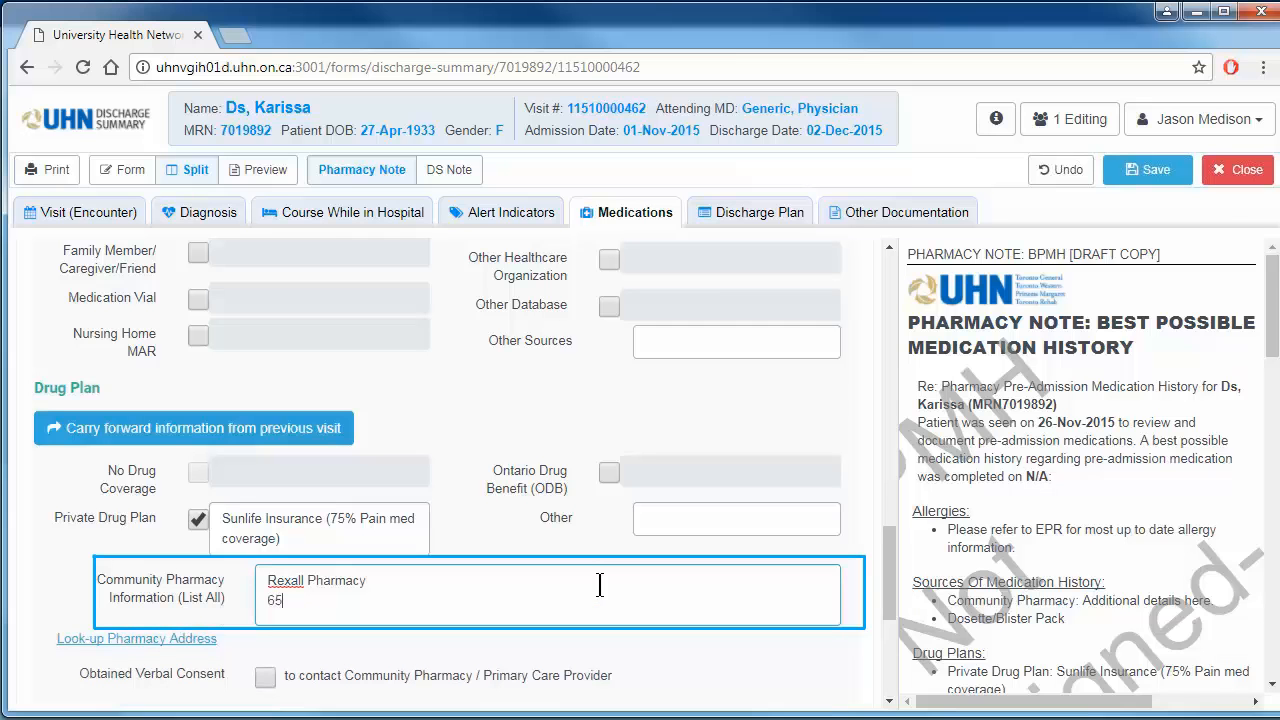
text( Ridgeway )
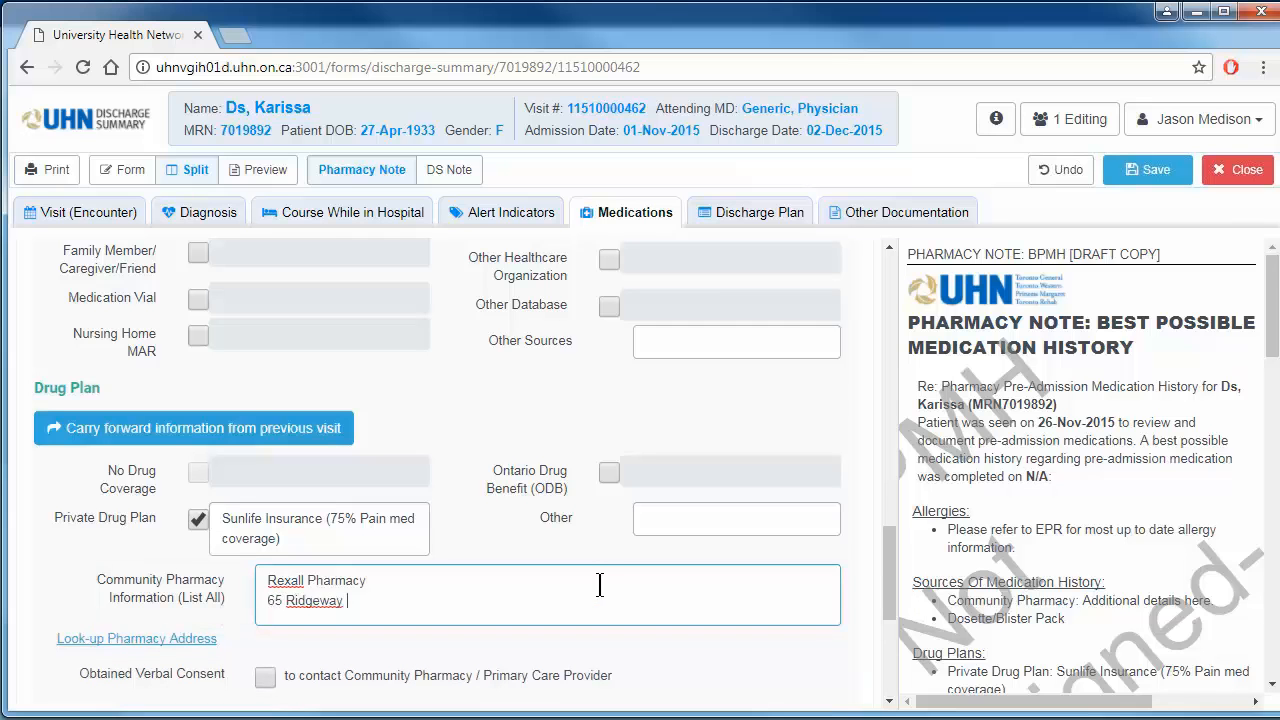
text(Drive)
key(Return)
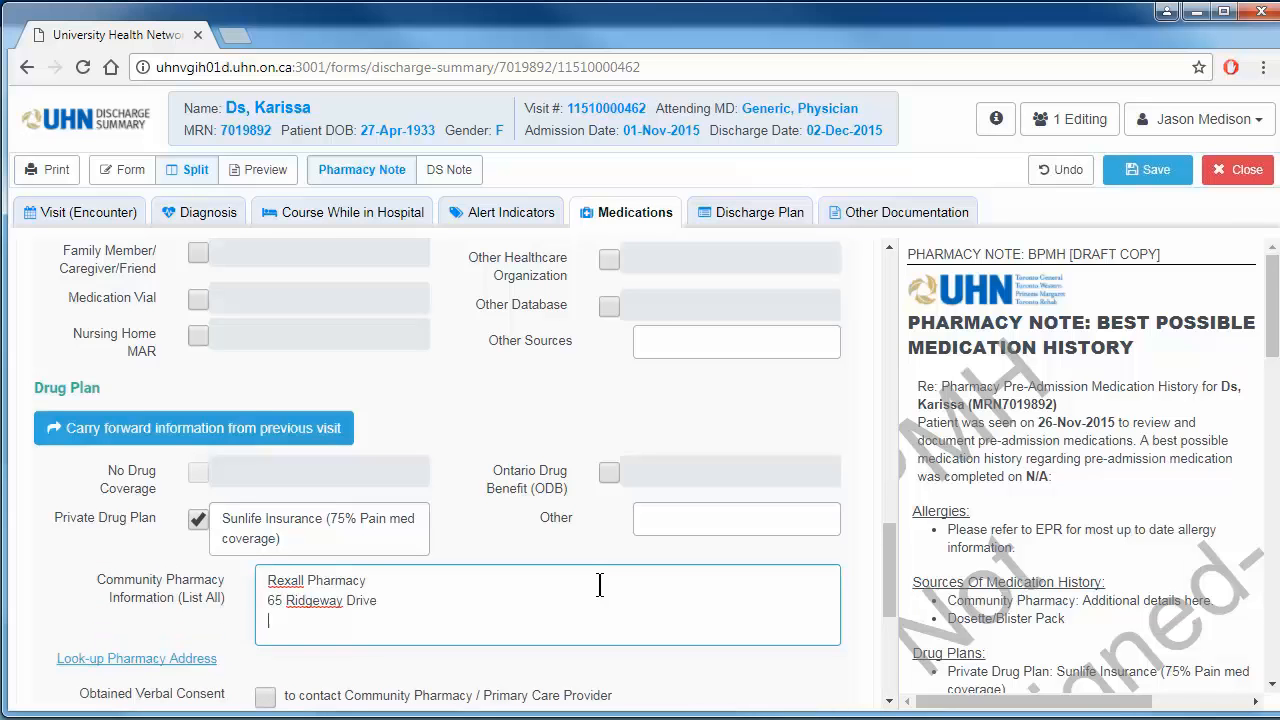
text(Toronto, On)
click(856, 632)
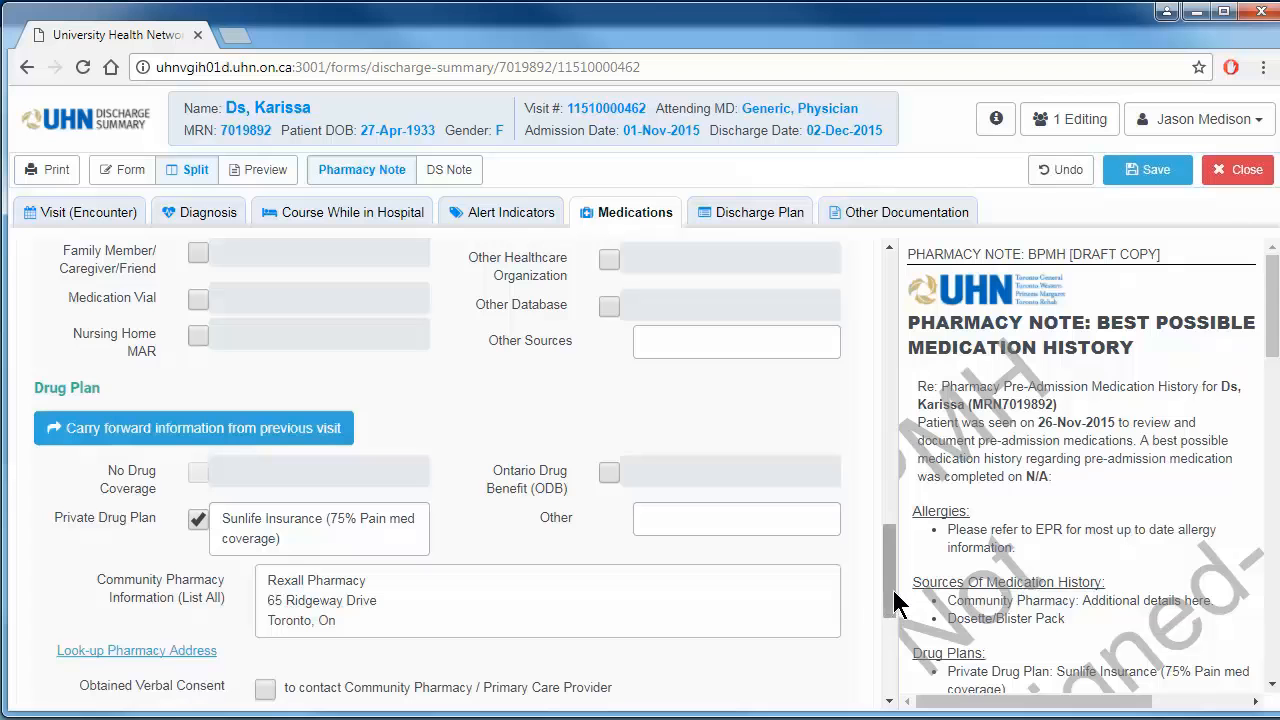
Open the Admission Rec section and set the reconciliation option for Cefazolin to Discontinued.
drag(892, 592, 891, 384)
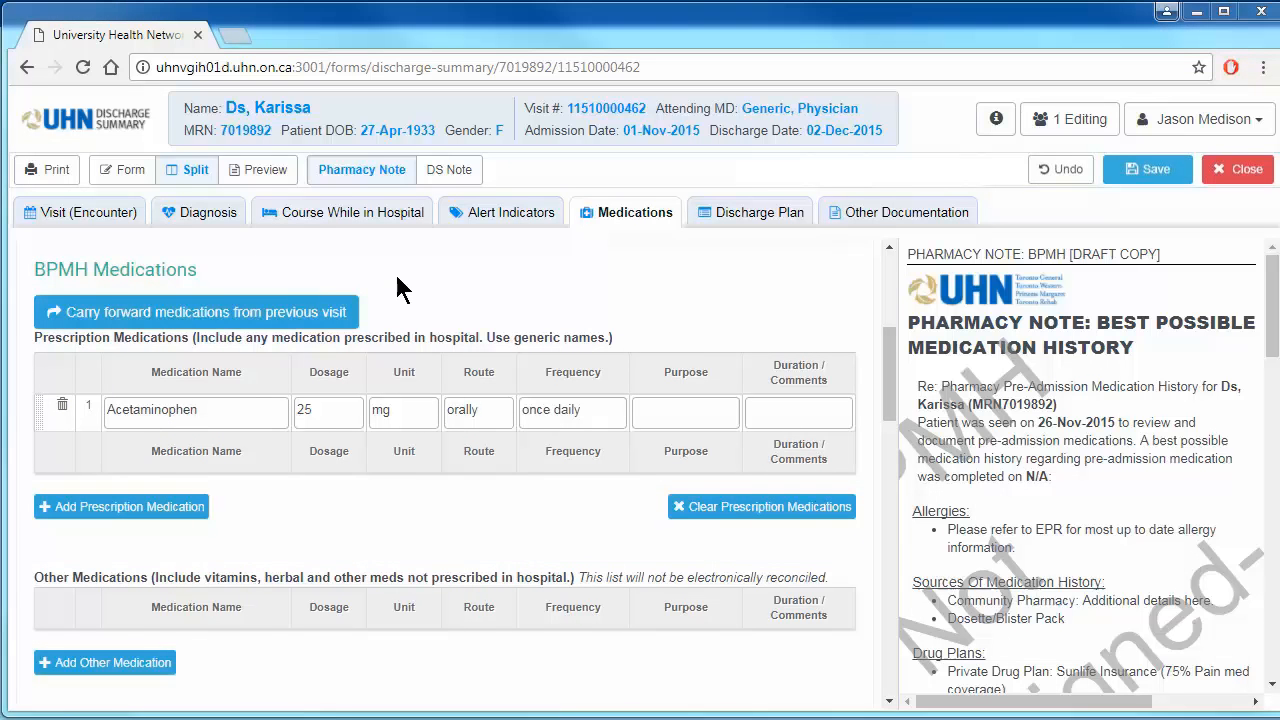
drag(891, 342, 893, 262)
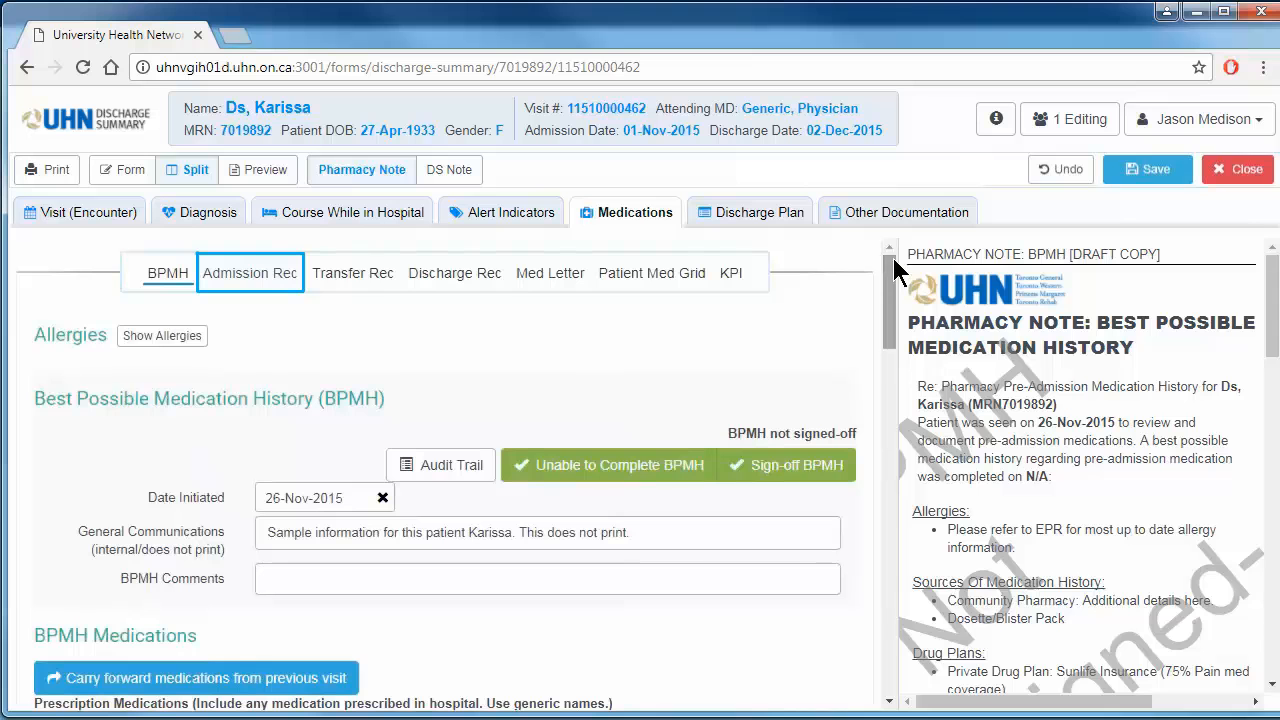
click(255, 275)
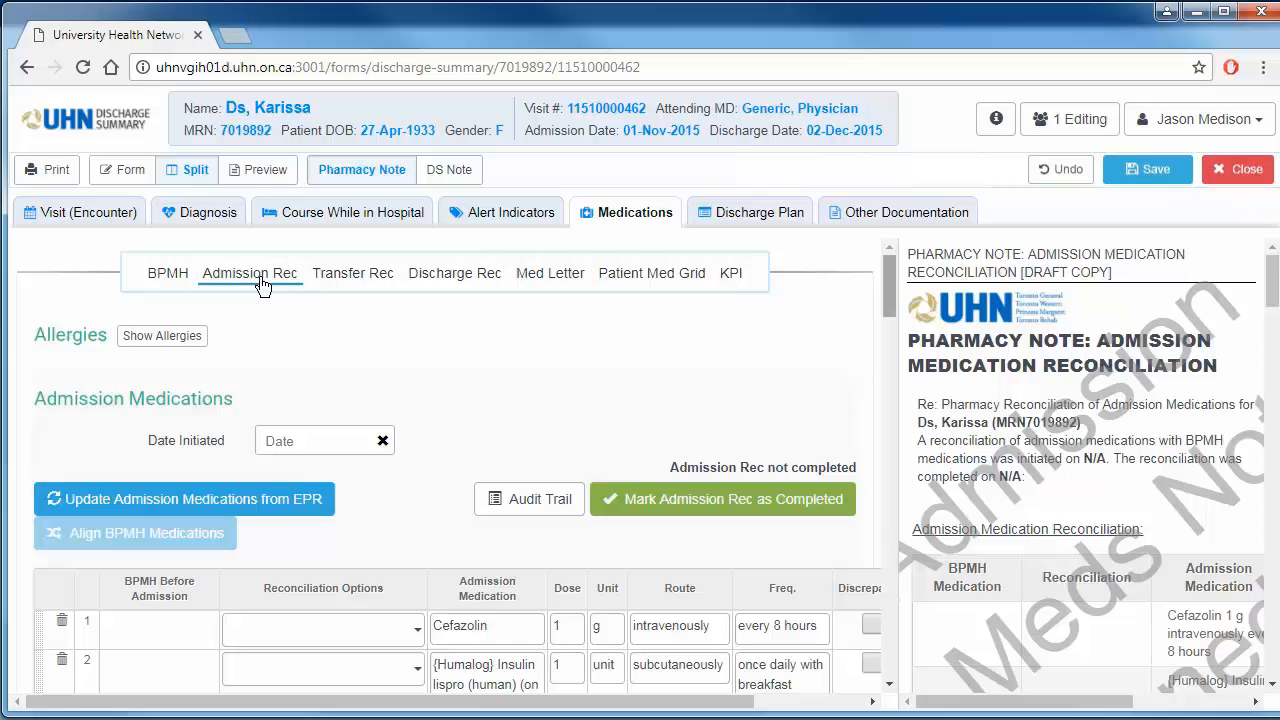
drag(884, 320, 886, 350)
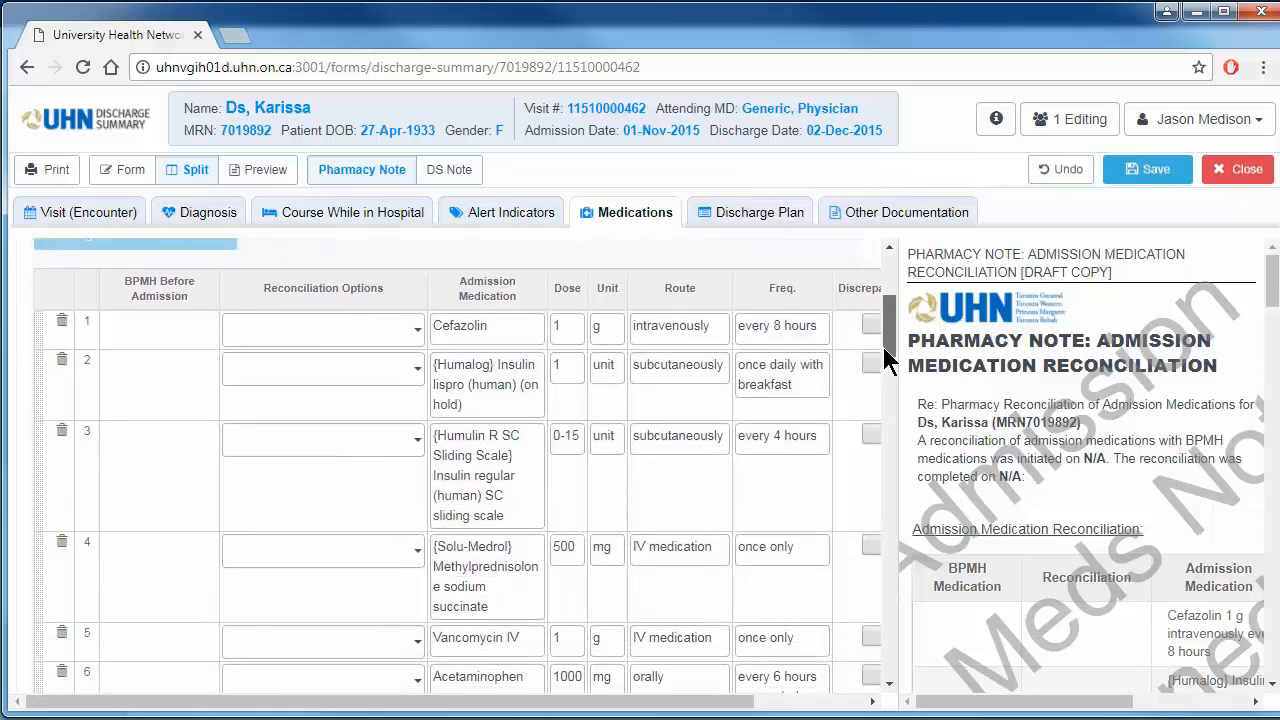
click(416, 310)
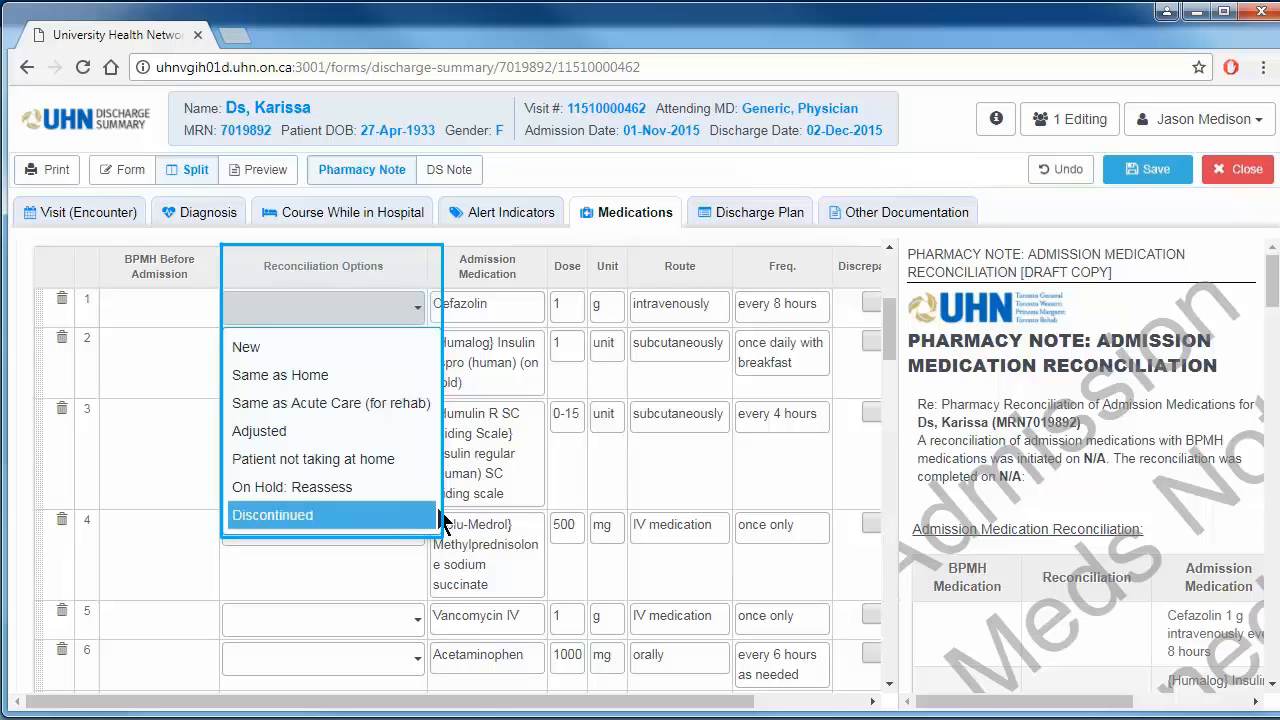
click(395, 516)
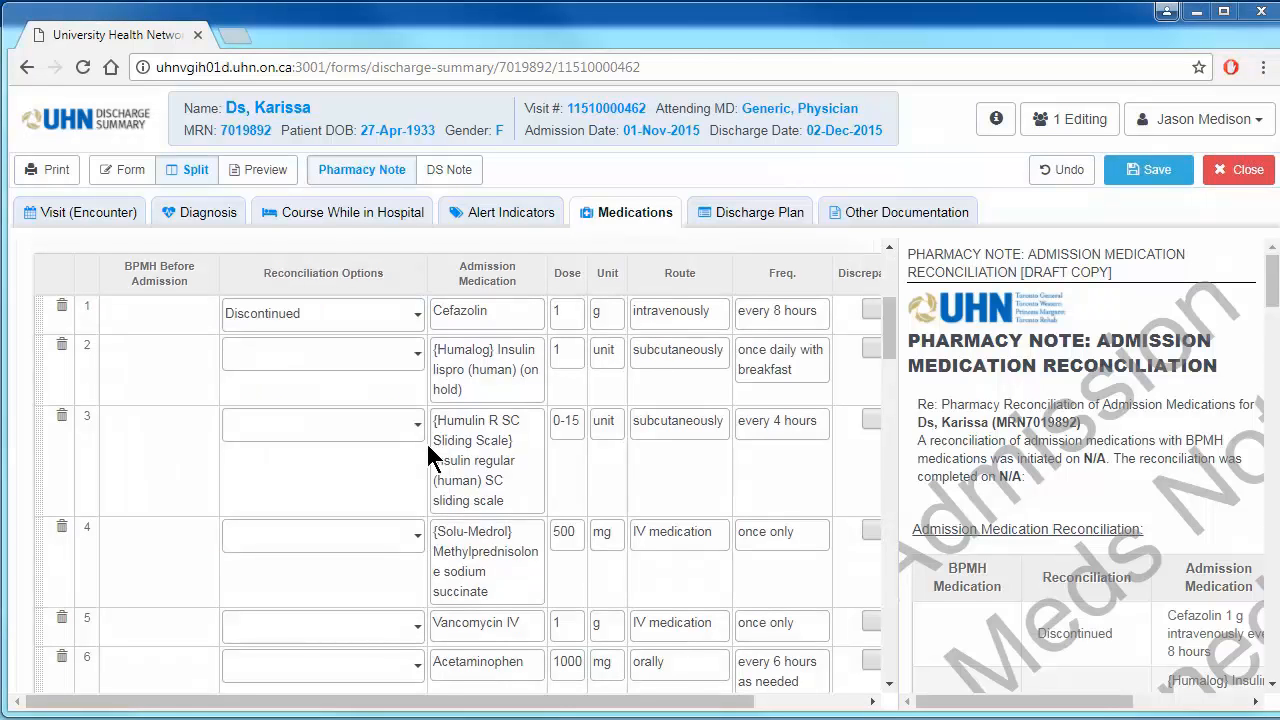
Enter "Comments here." as Cefazolin's discrepancy comment and check the entry in the pharmacy note preview.
drag(652, 705, 787, 705)
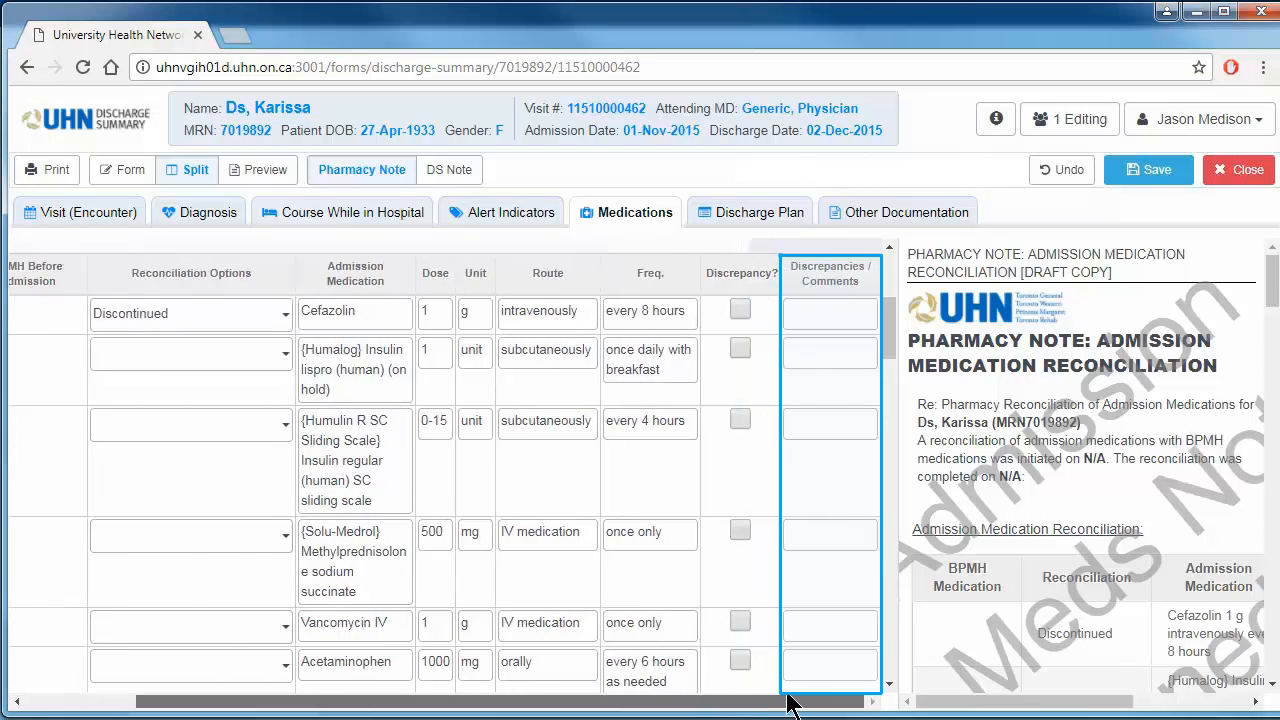
click(846, 315)
text(Co)
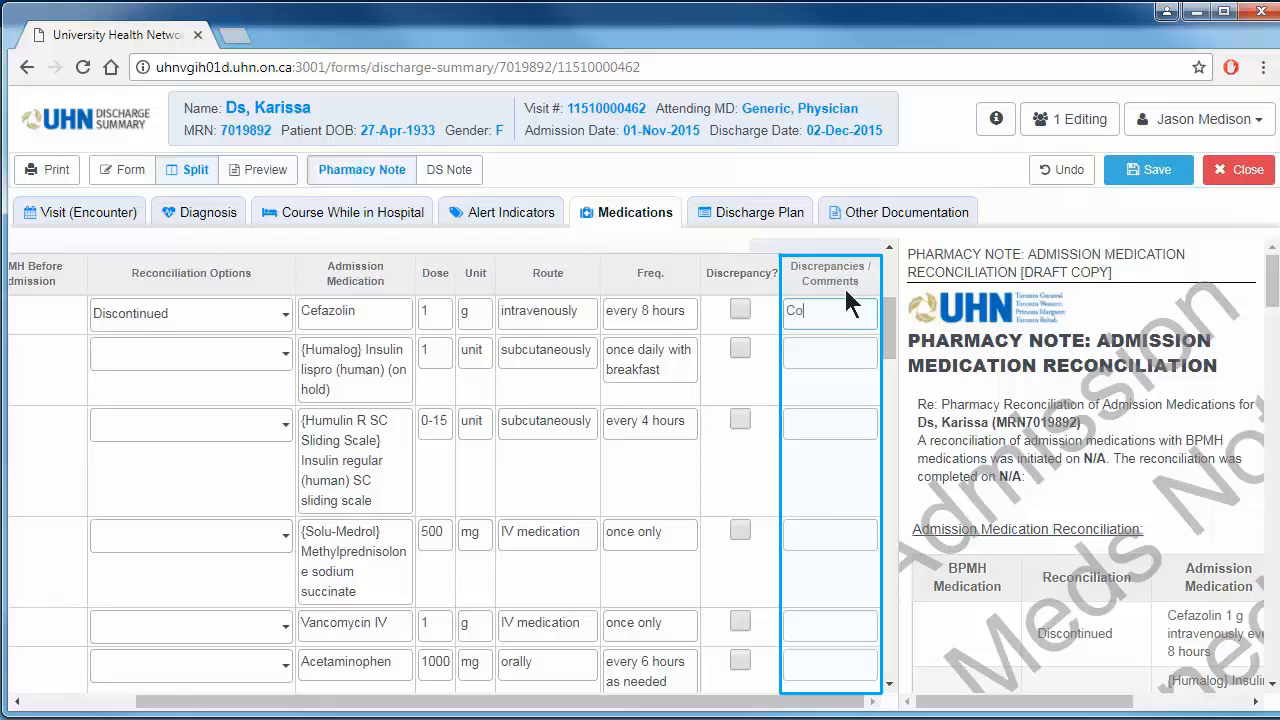
text(mments here.)
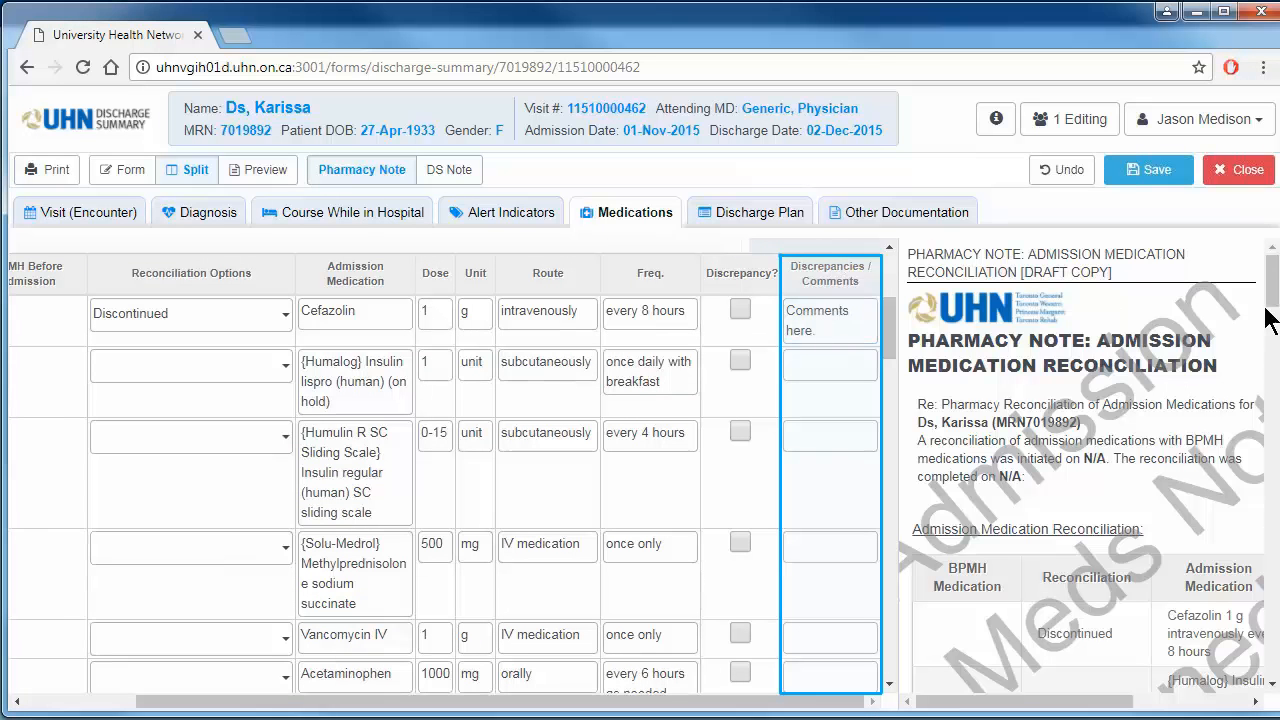
drag(1271, 300, 1272, 330)
drag(1091, 706, 1200, 708)
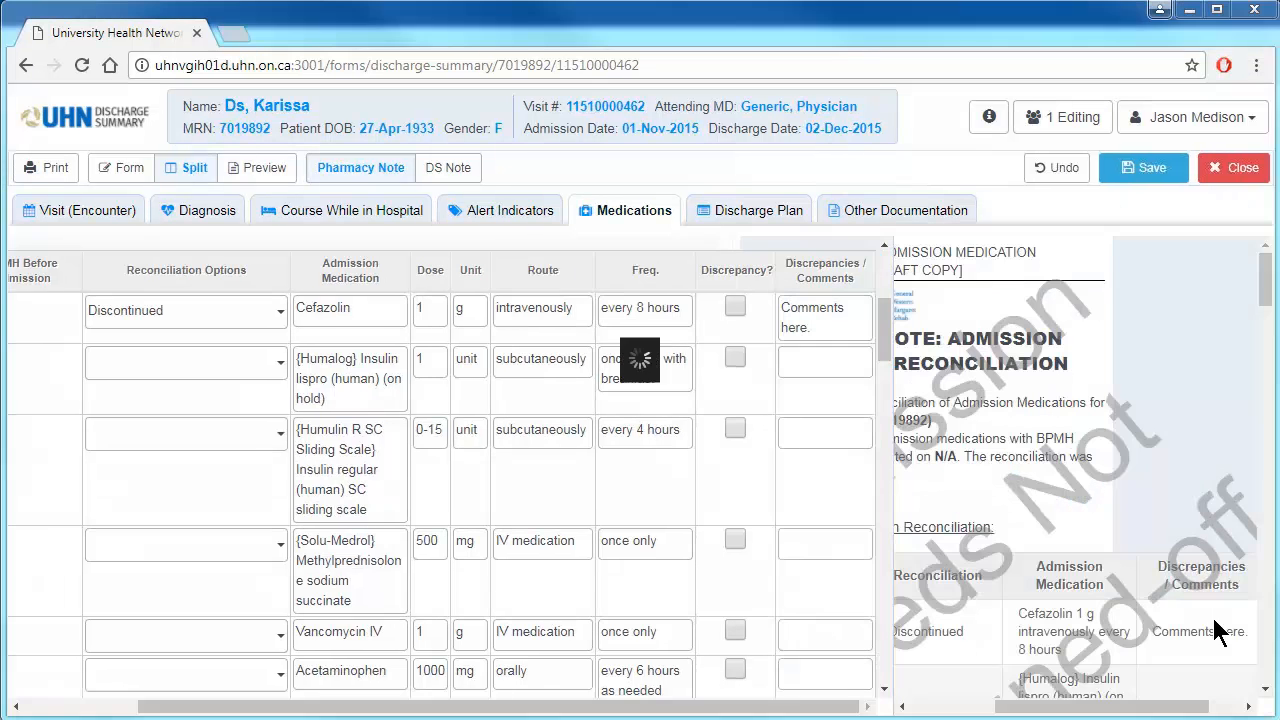
In the Transfer Rec section, add Acetaminophen to the work list and enable Print Work List.
drag(880, 387, 883, 263)
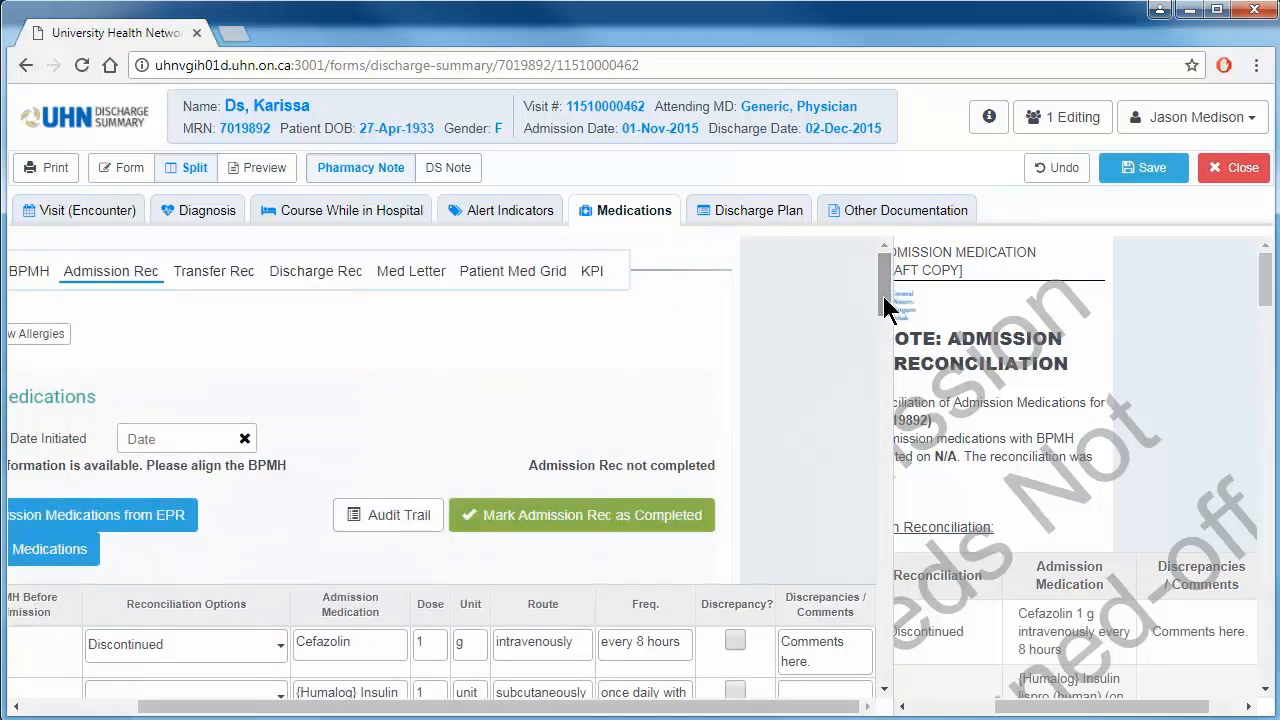
click(228, 287)
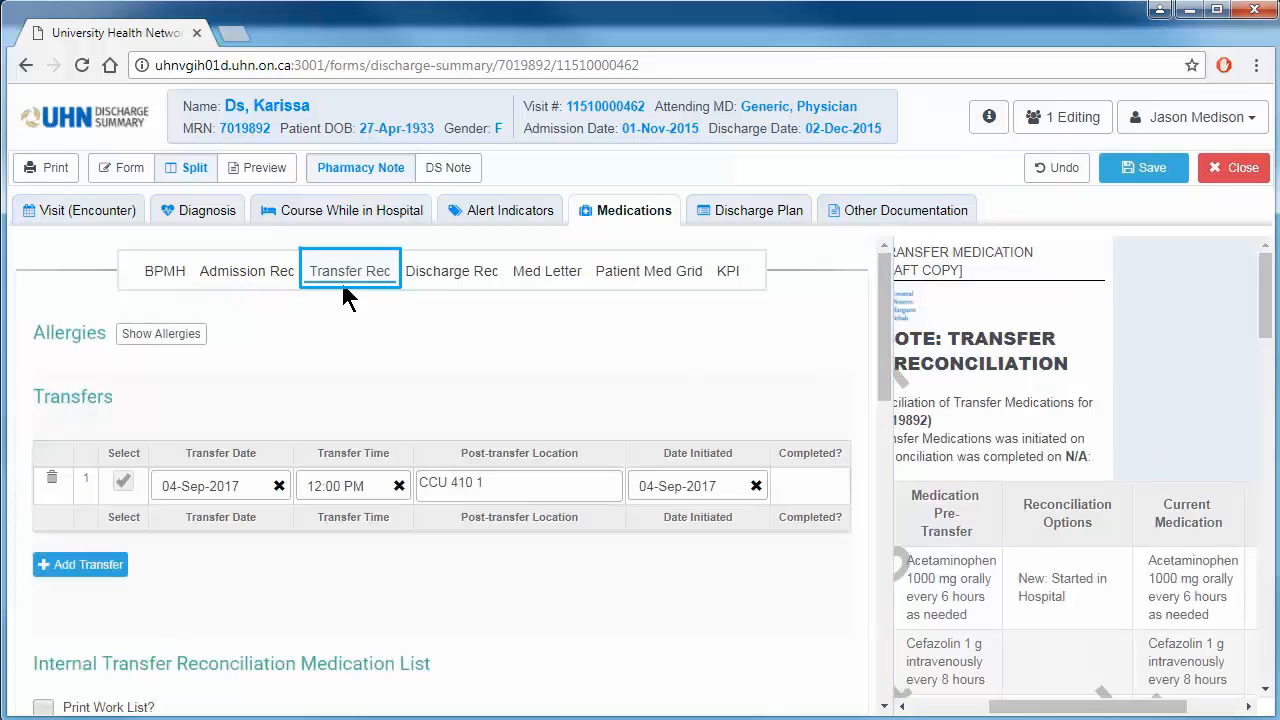
drag(881, 378, 880, 535)
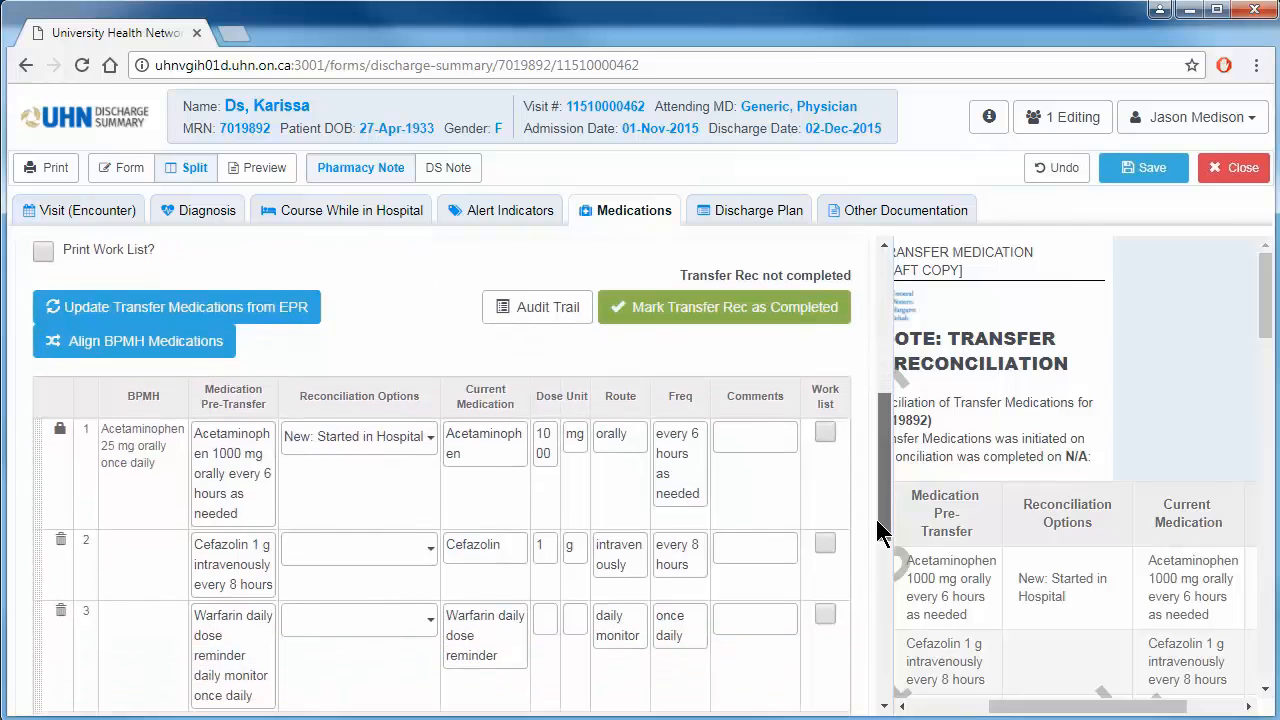
click(825, 430)
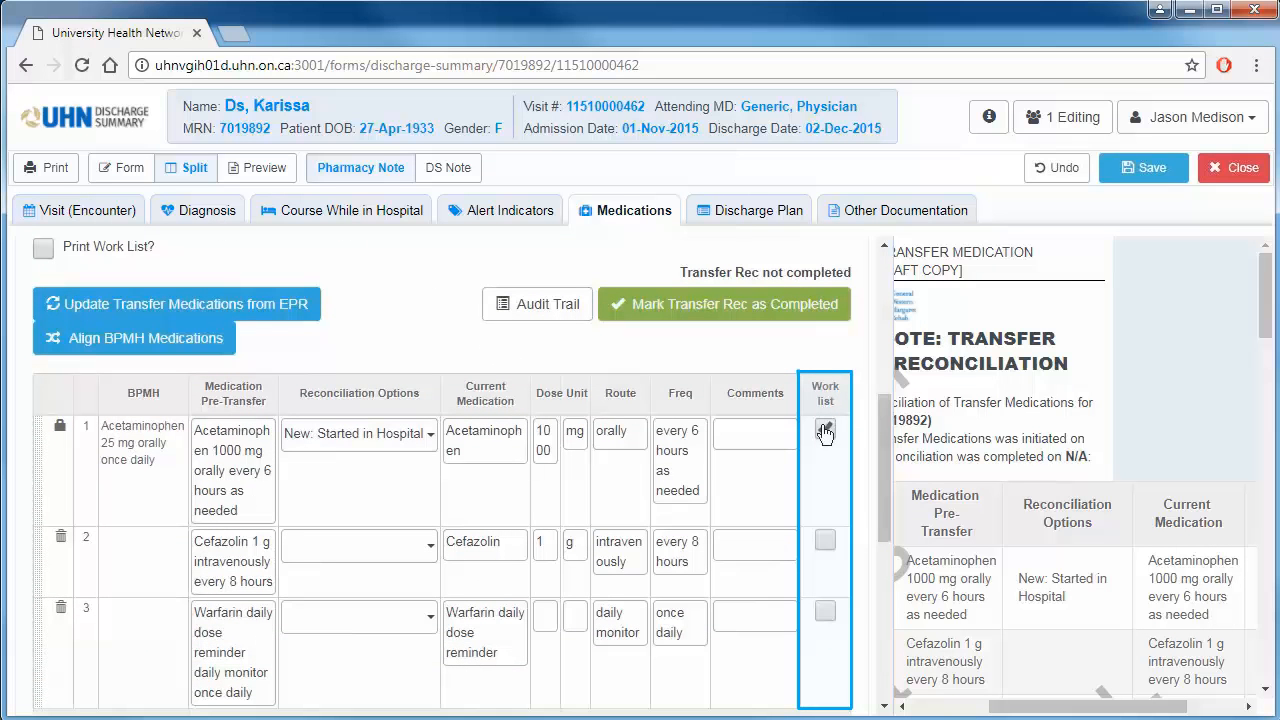
click(43, 248)
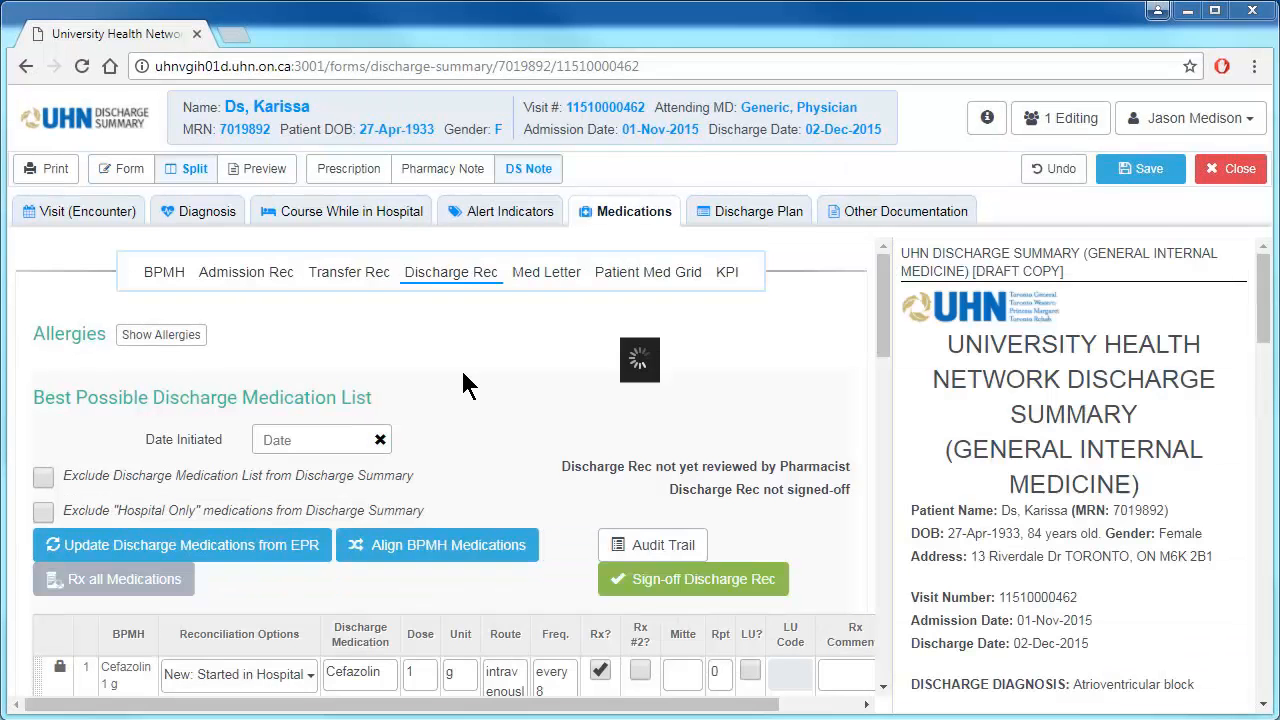
View the Discharge Rec's prescription preview and switch the preview to the pharmacy note.
click(358, 178)
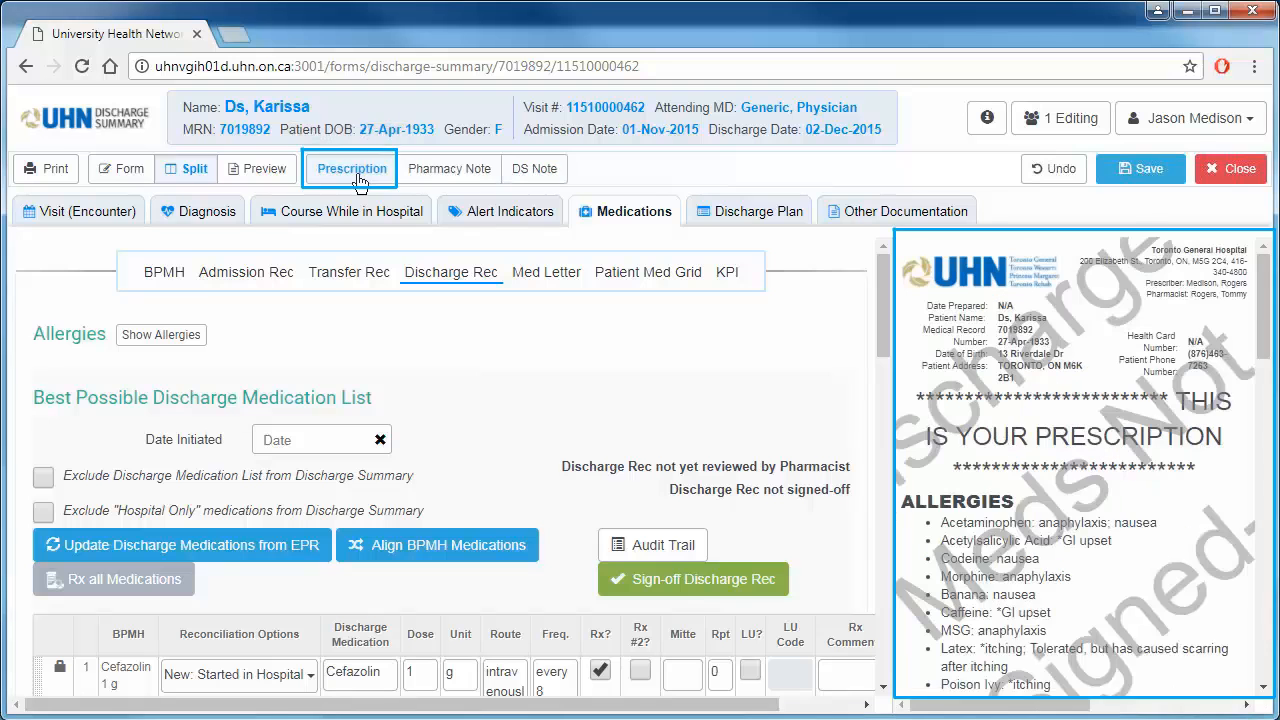
click(445, 178)
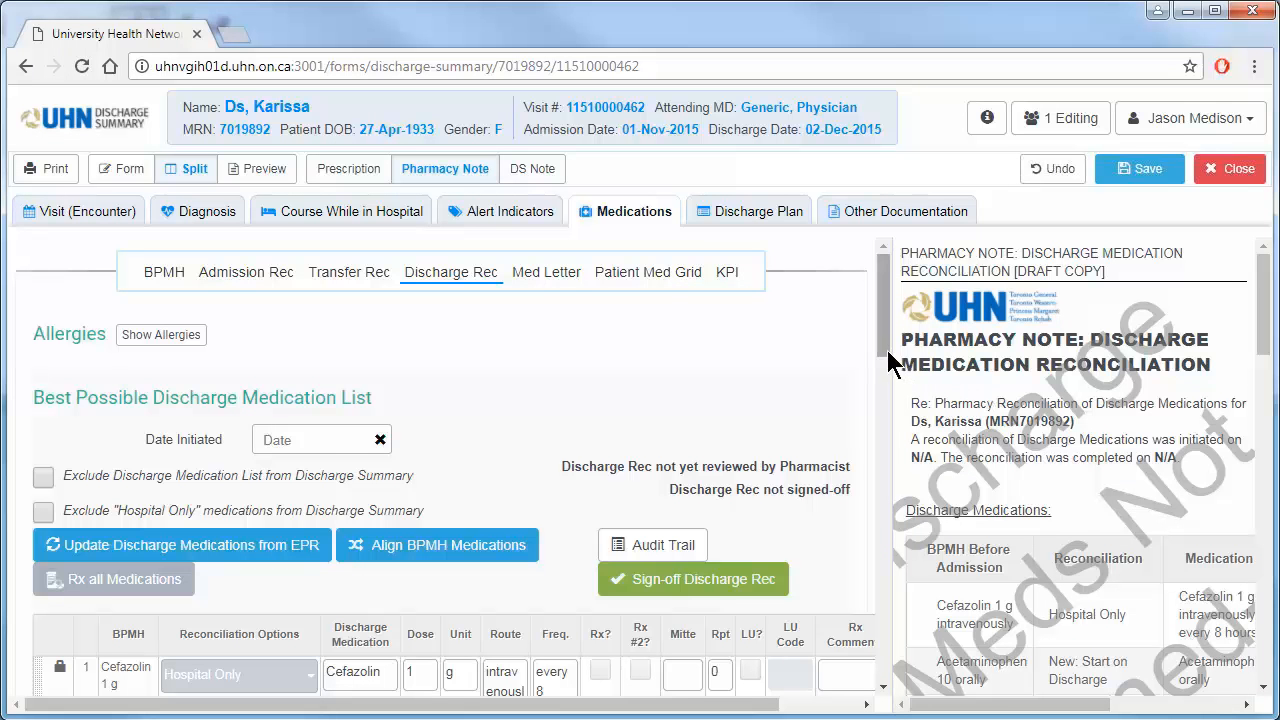
Set the discharge reconciliation option for Cefazolin to Hospital Only.
drag(887, 350, 885, 424)
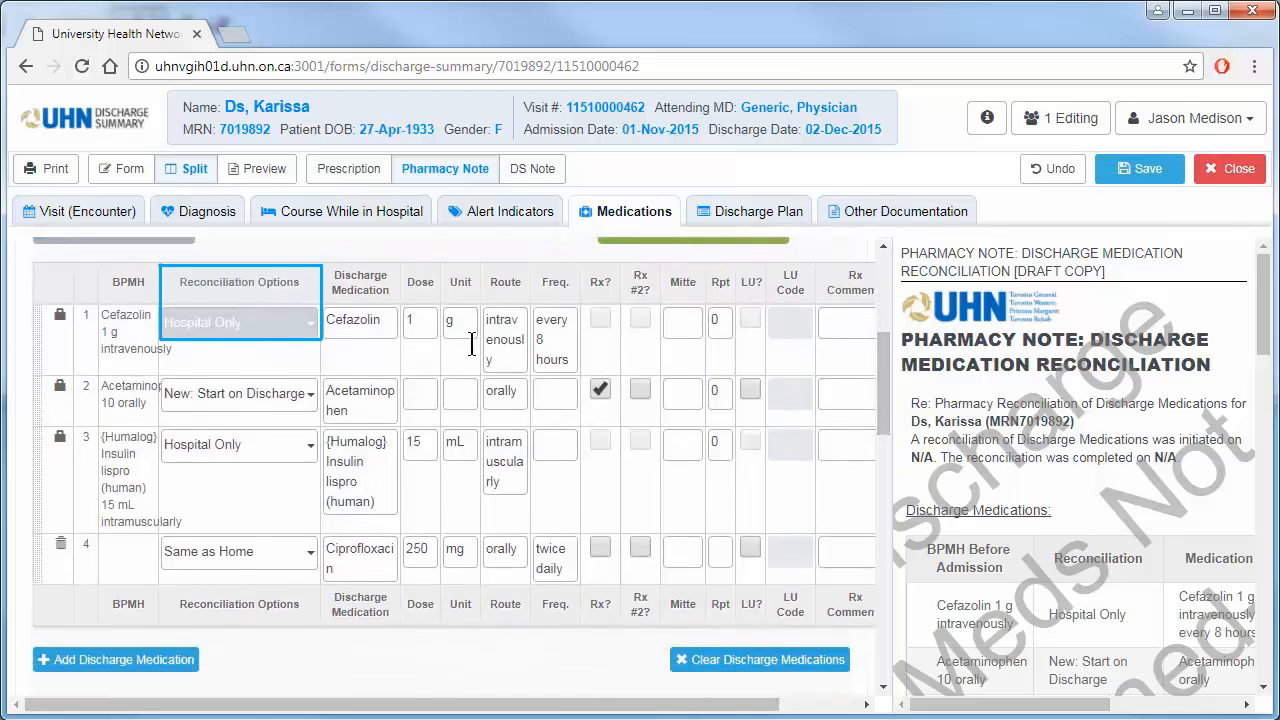
click(300, 322)
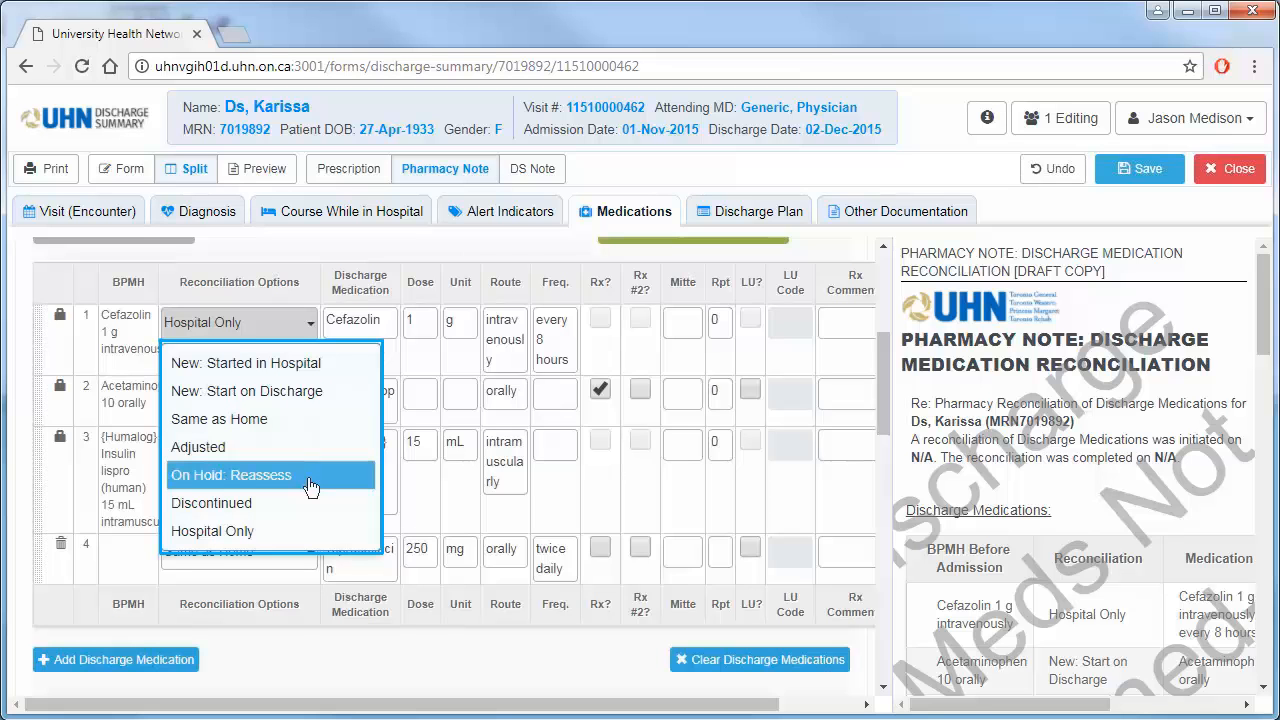
click(309, 540)
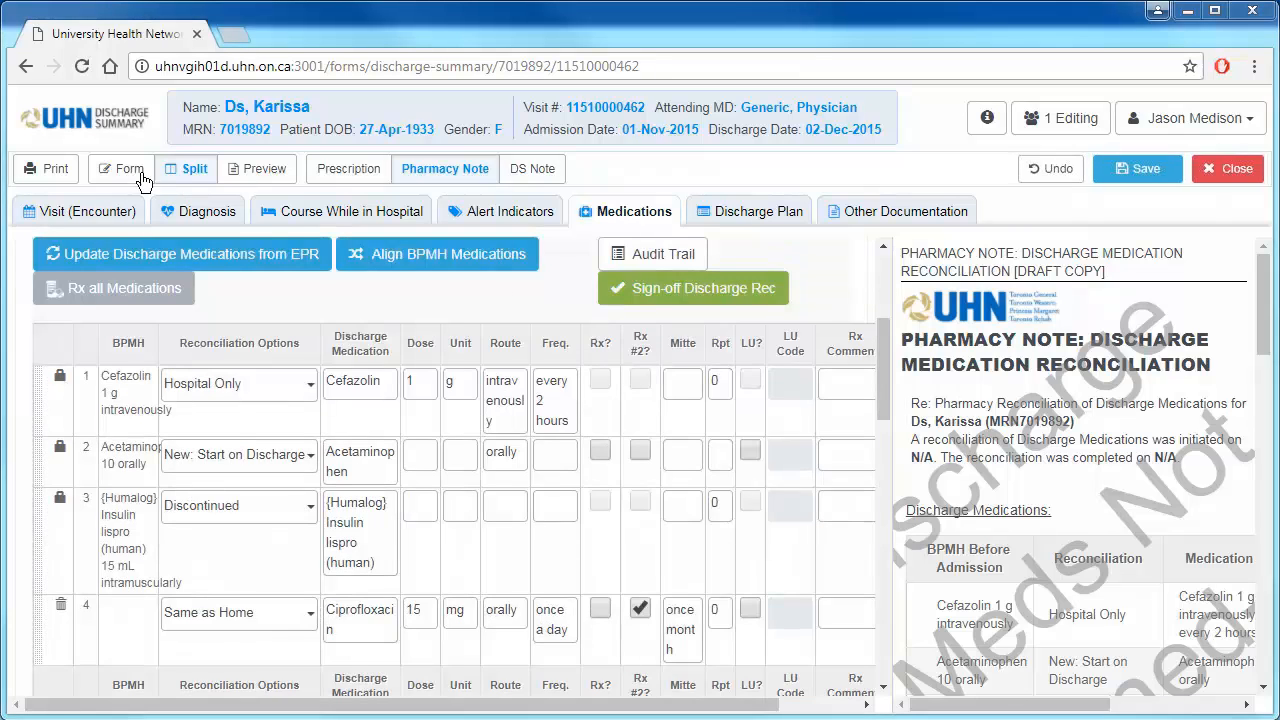
Show the discharge medication list in form-only view and select Acetaminophen for the prescription (Rx?).
click(124, 172)
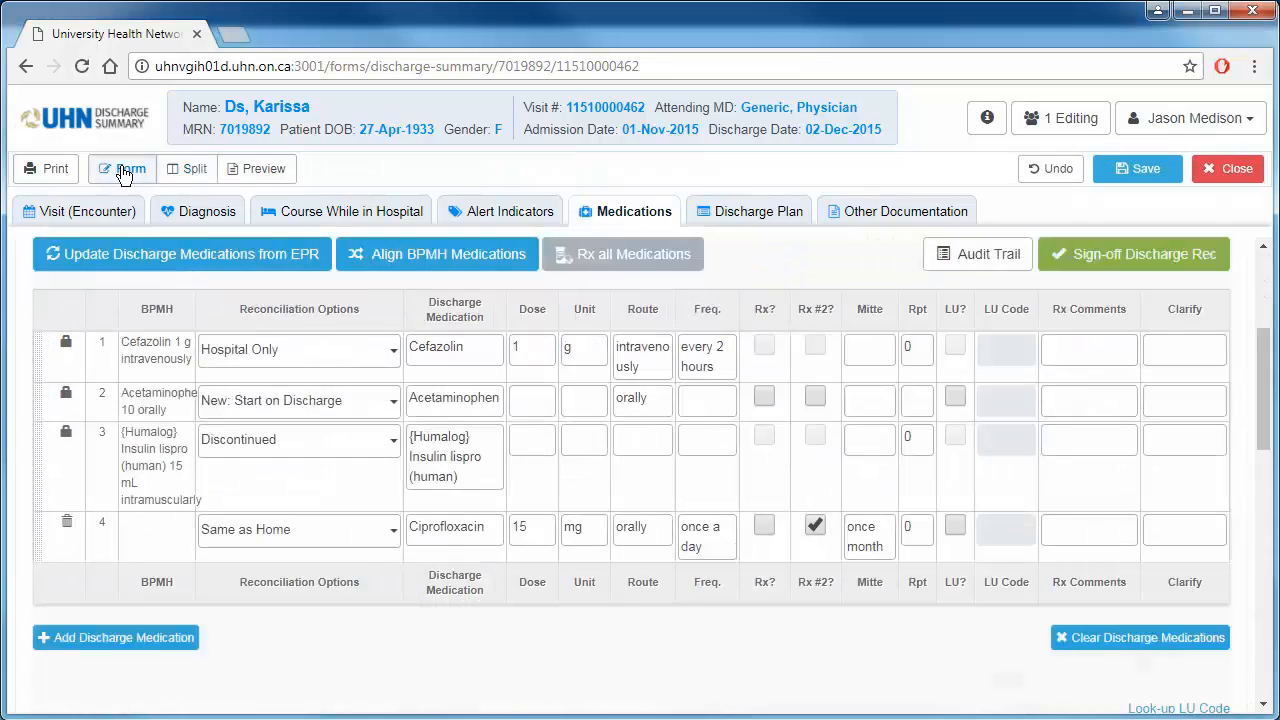
click(764, 397)
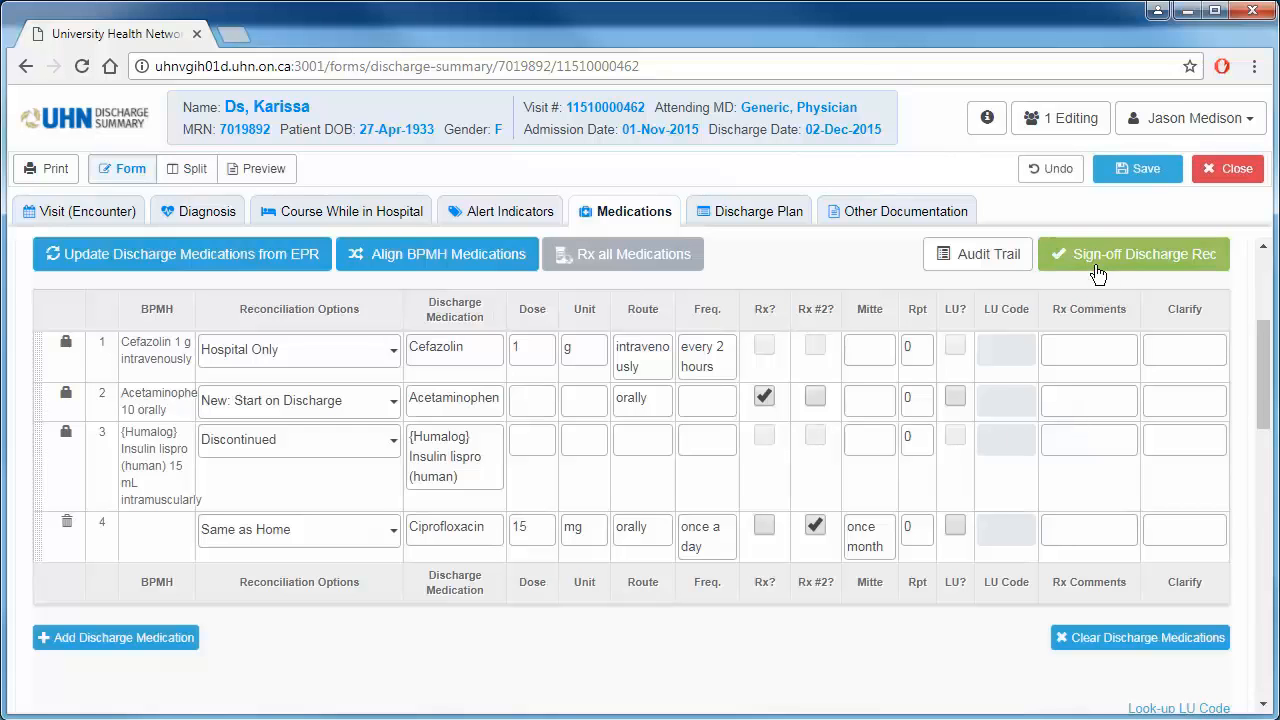
scroll(1266, 370, up, 2)
mouse_move(1266, 372)
mouse_down()
mouse_move(1264, 347)
mouse_move(1264, 382)
mouse_up()
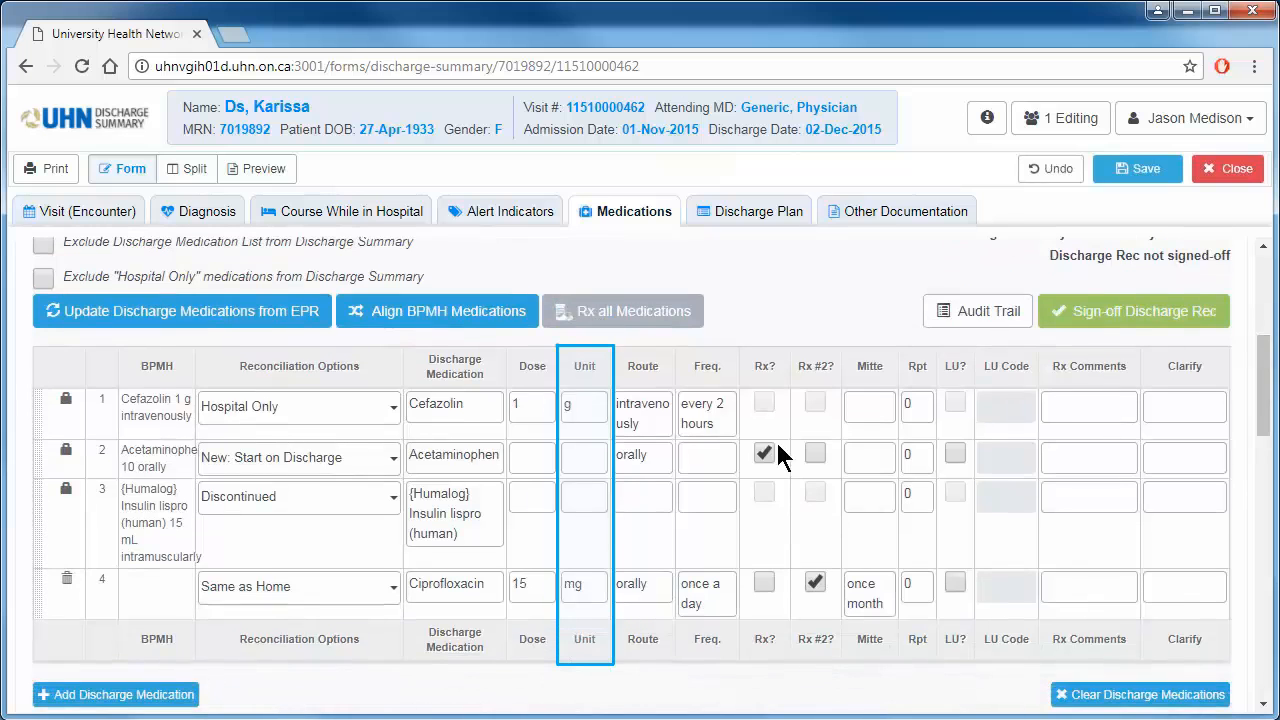
For Acetaminophen in the discharge medication list, set the dose to 30 mg and the frequency to once a day.
click(546, 459)
text(30)
key(Tab)
key(Tab)
key(Tab)
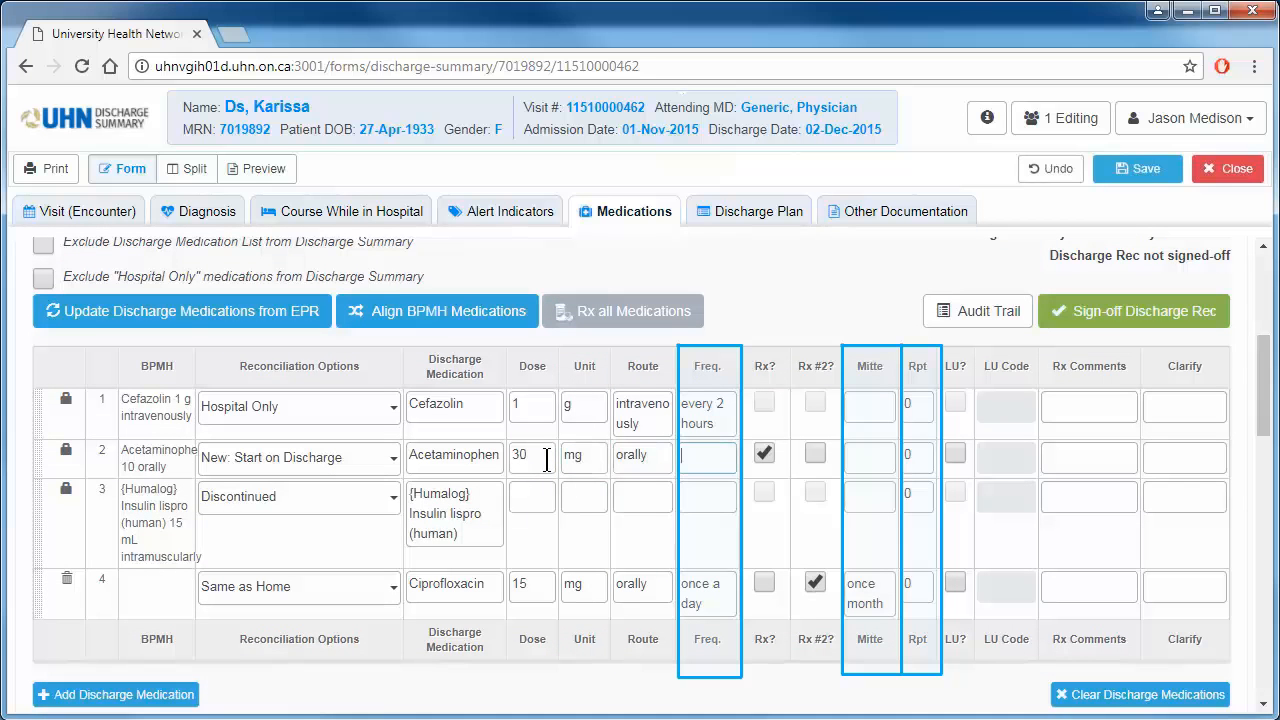
text(once a day)
key(Tab)
key(Tab)
key(Tab)
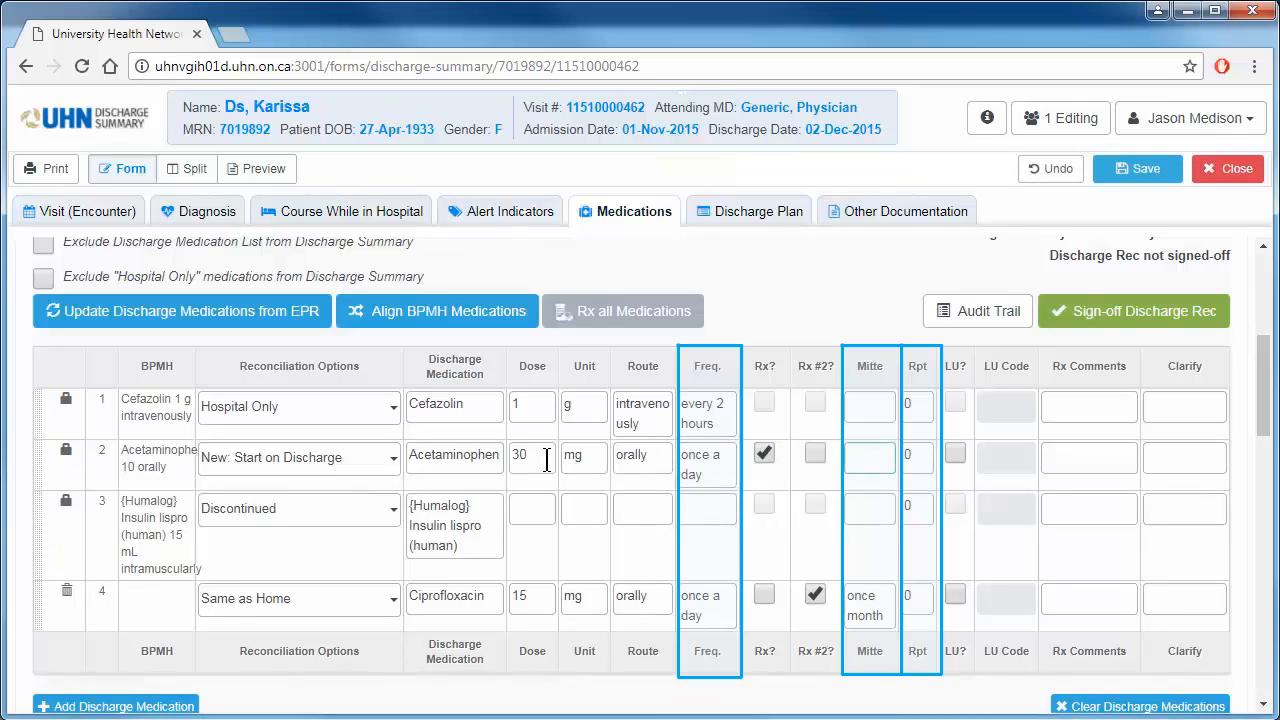
Enter 30 days as Acetaminophen's Mitte quantity and sign off the Discharge Rec.
text(30 day)
text(s)
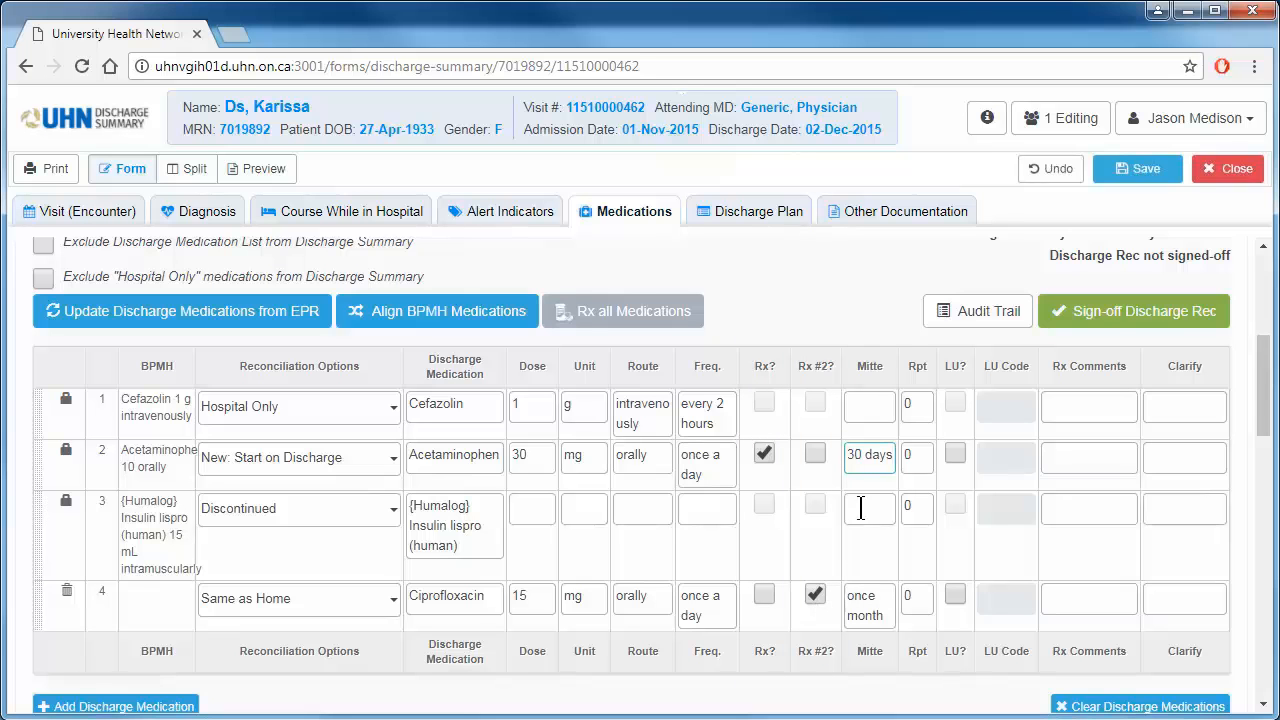
click(1078, 316)
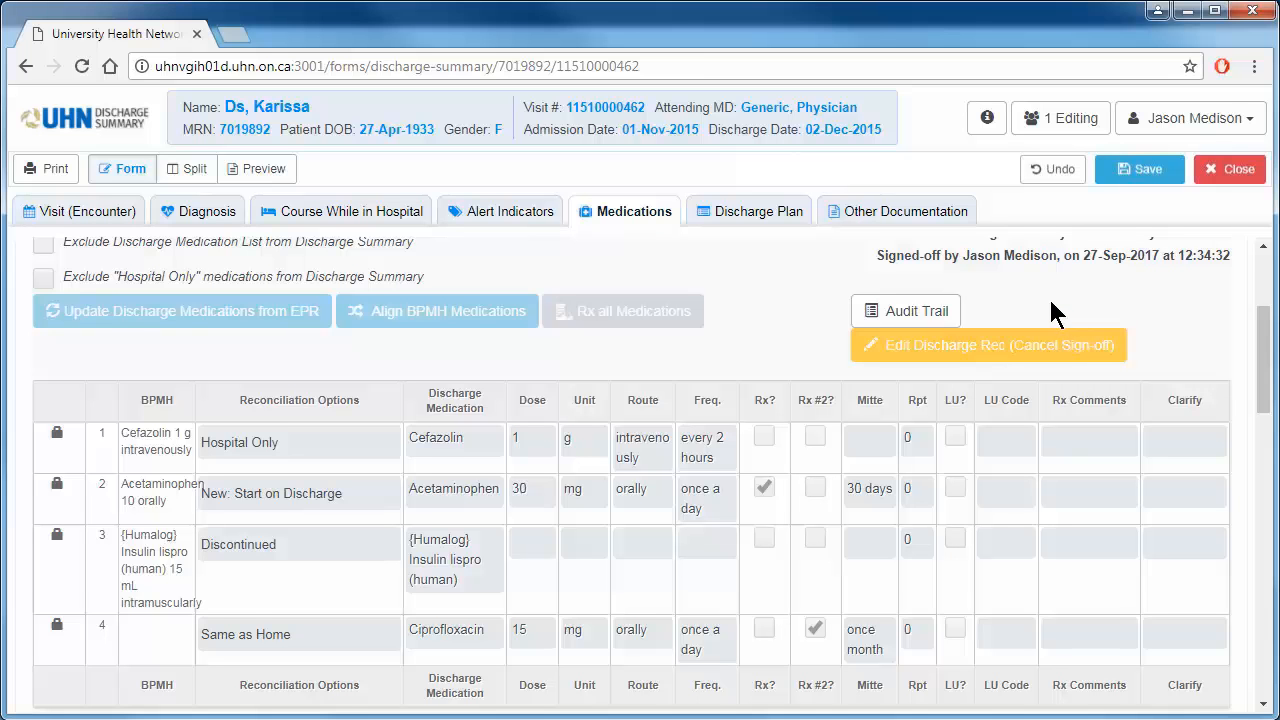
View the LU code look-up page and the EAP forms page, closing each one to return to the discharge summary.
drag(1266, 354, 1268, 410)
click(1212, 586)
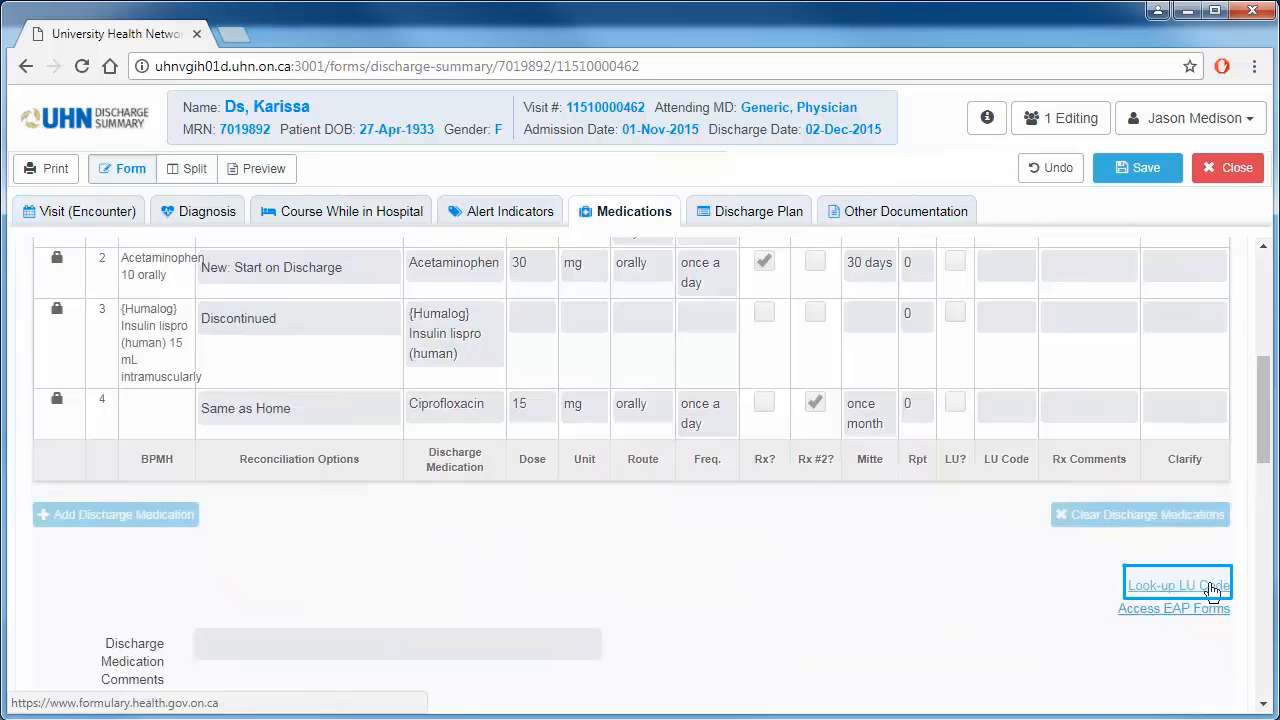
click(1207, 586)
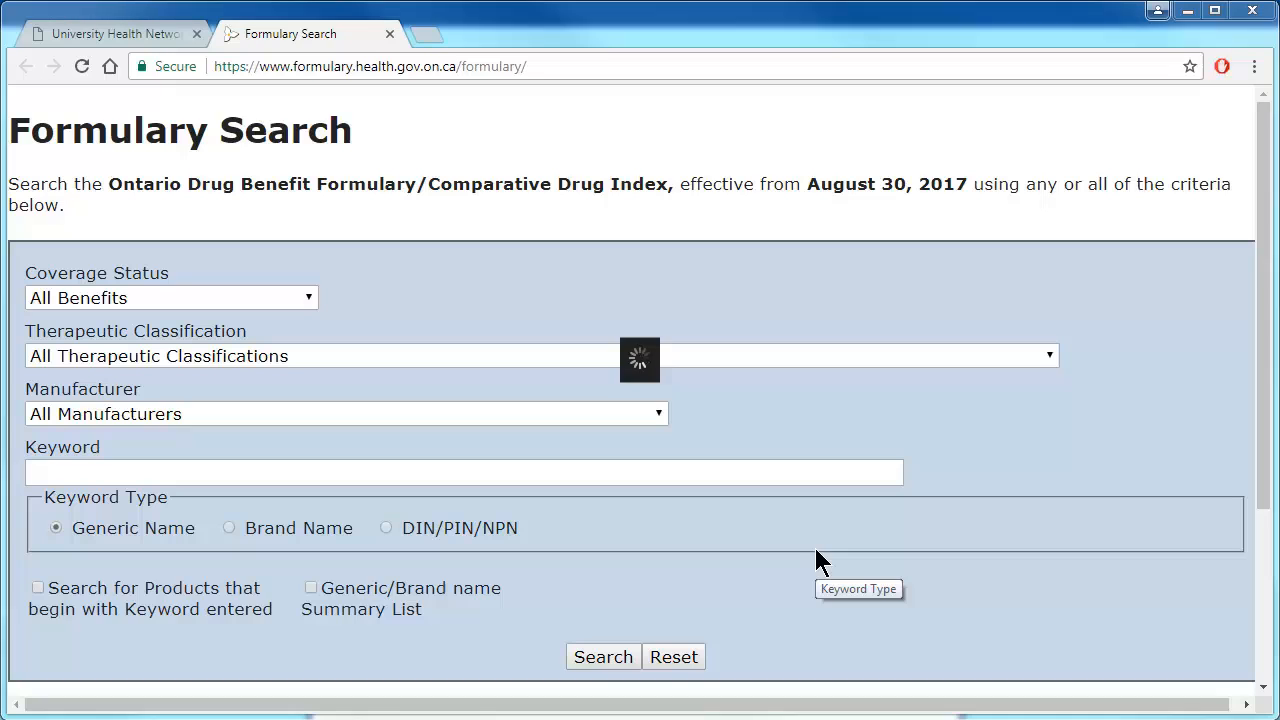
click(390, 34)
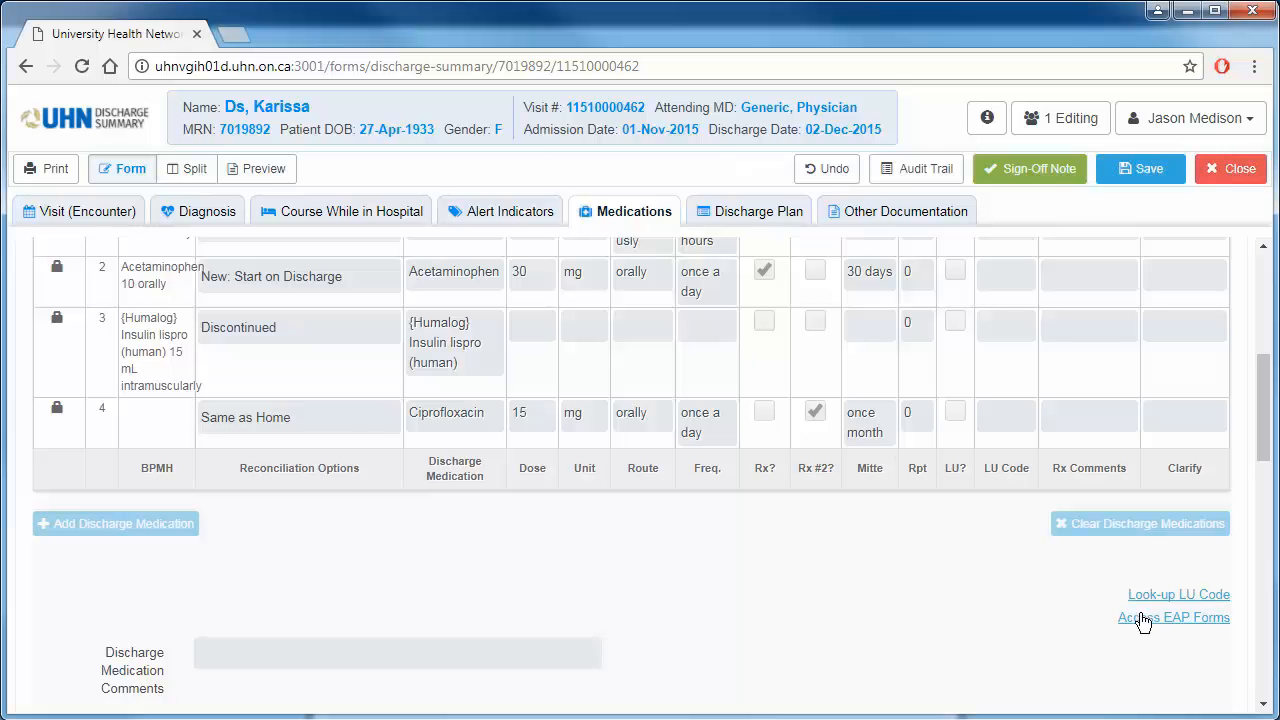
click(1143, 617)
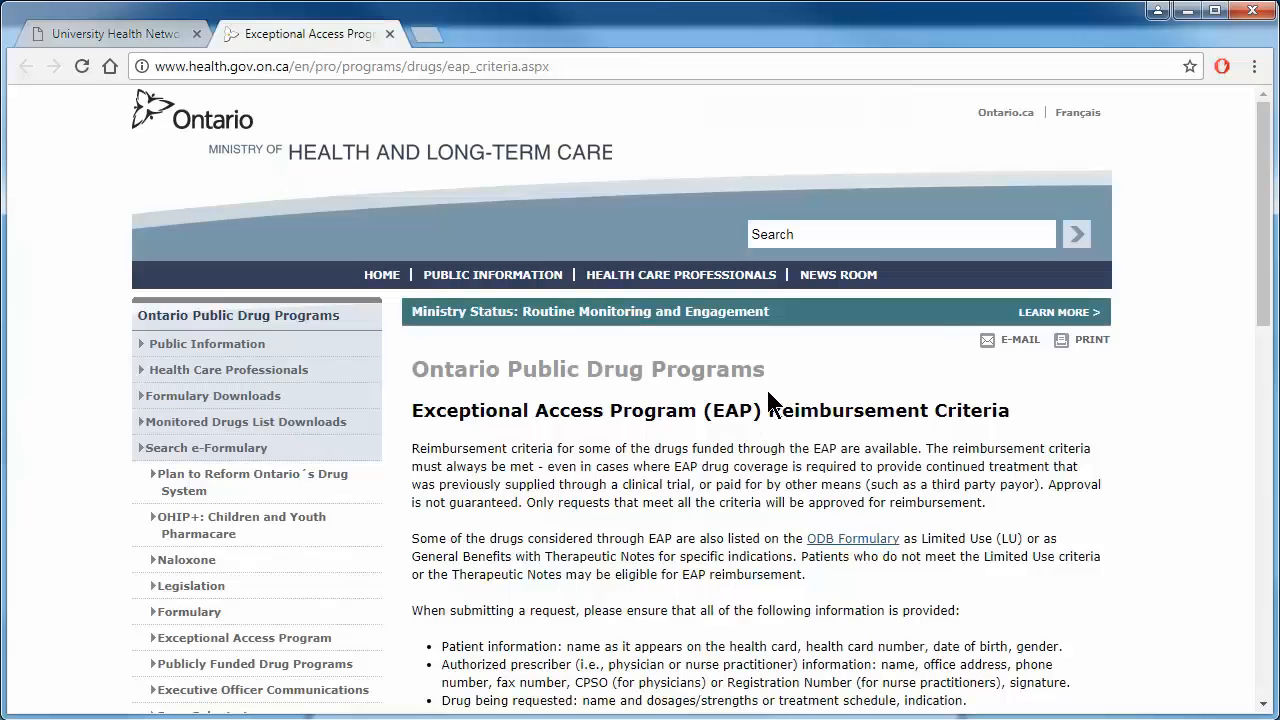
click(390, 34)
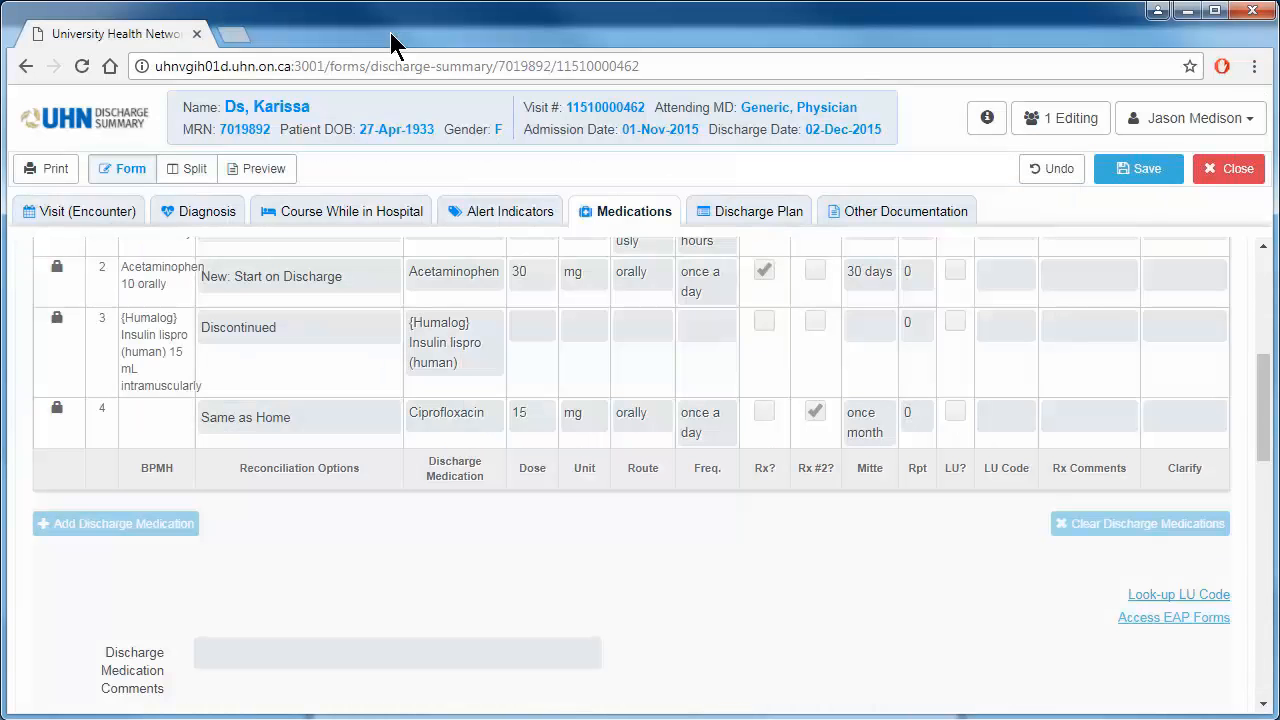
Show the form and note preview side by side and enter "Sample info here" as the Discharge Medication Comments.
click(191, 172)
drag(1262, 324, 1258, 573)
click(346, 634)
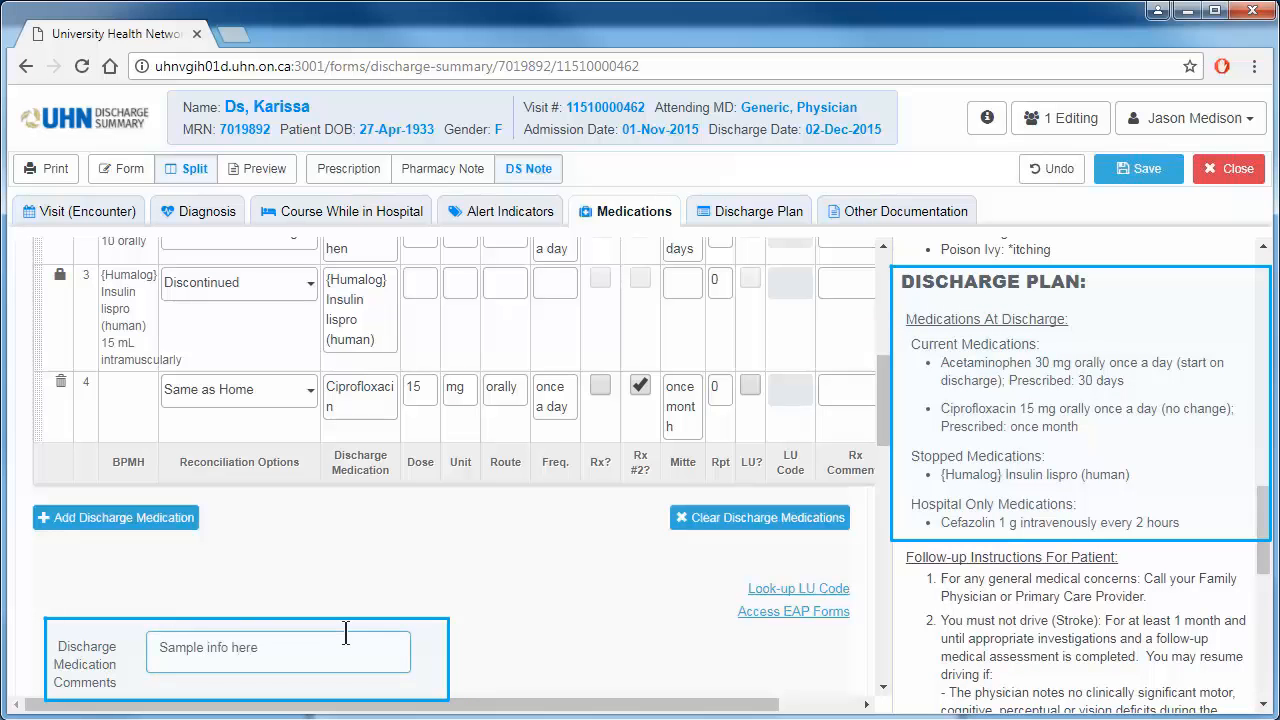
click(464, 635)
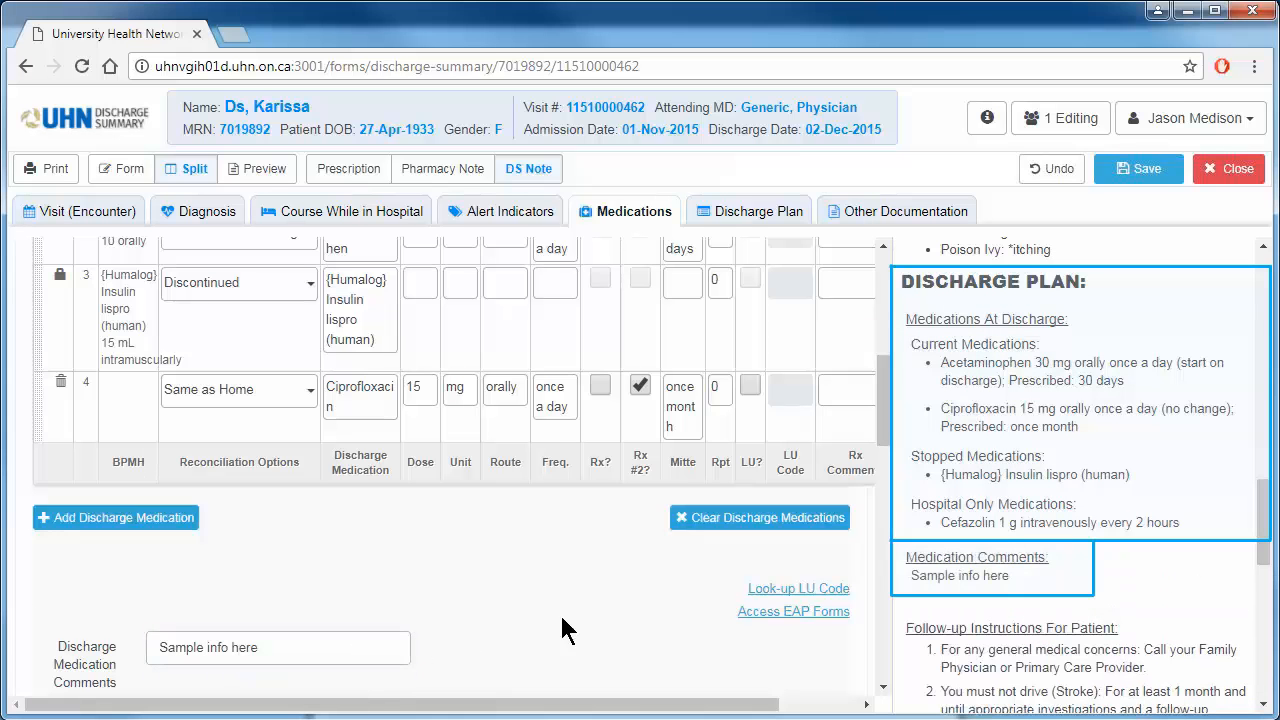
In the Med Letter notes, enter "Infor Here." for Education/Counselling and pull the Drug Coverage from the BPMH.
scroll(880, 435, up, 1)
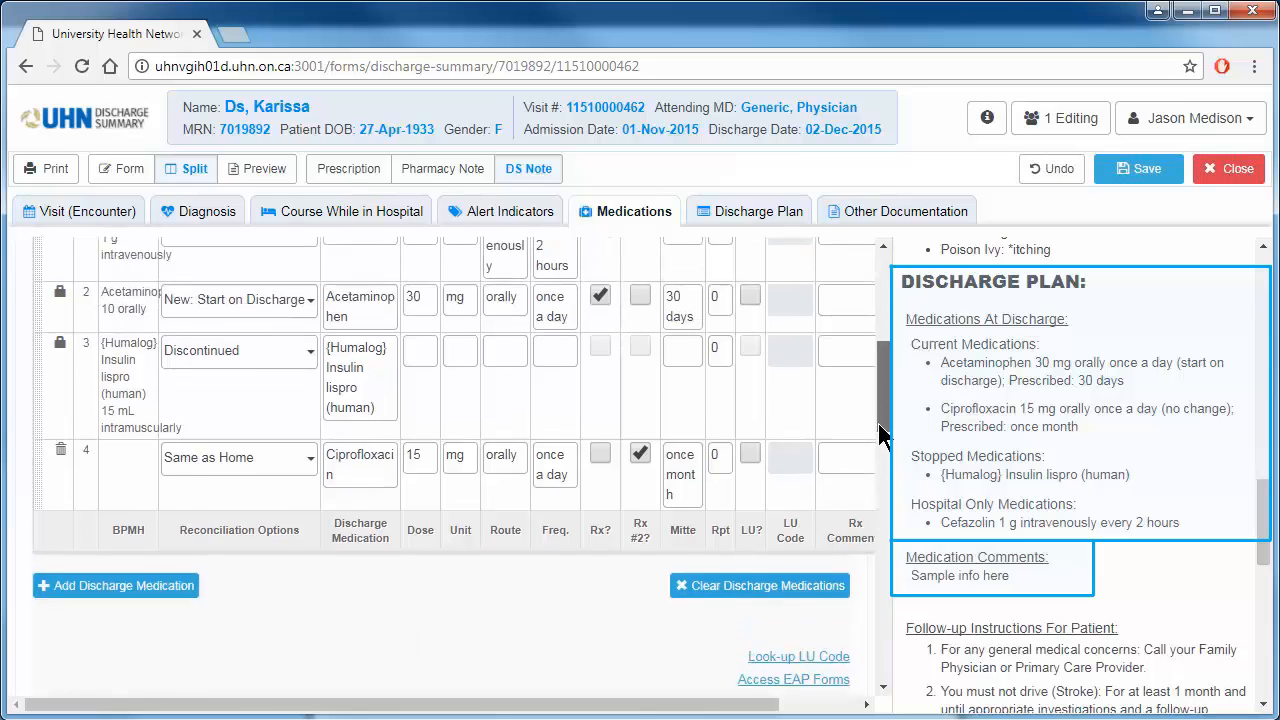
scroll(880, 435, up, 3)
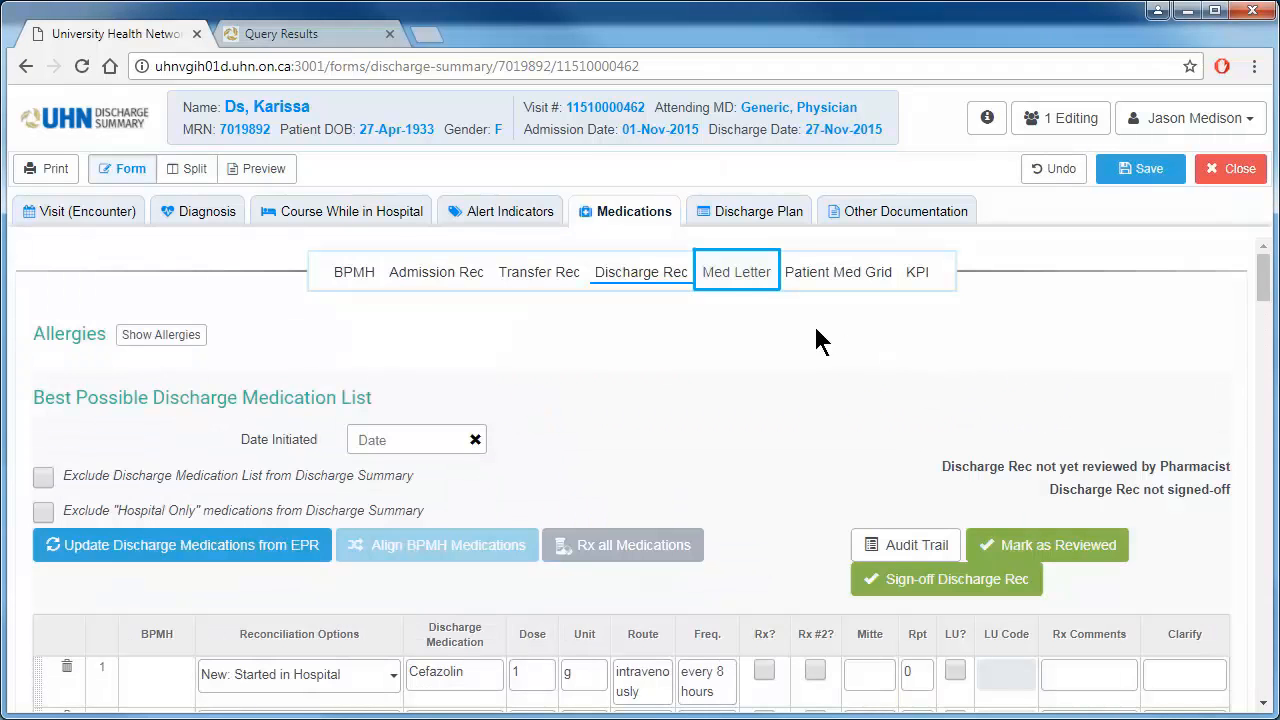
click(750, 291)
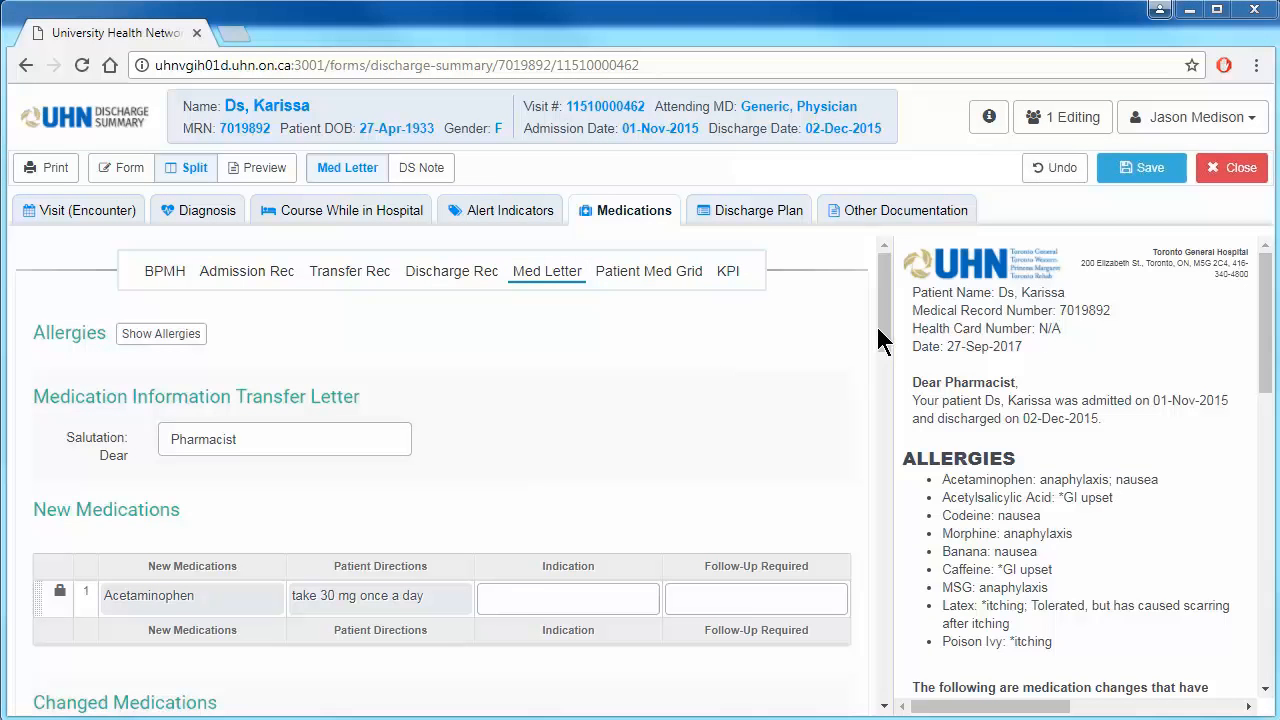
drag(881, 332, 880, 522)
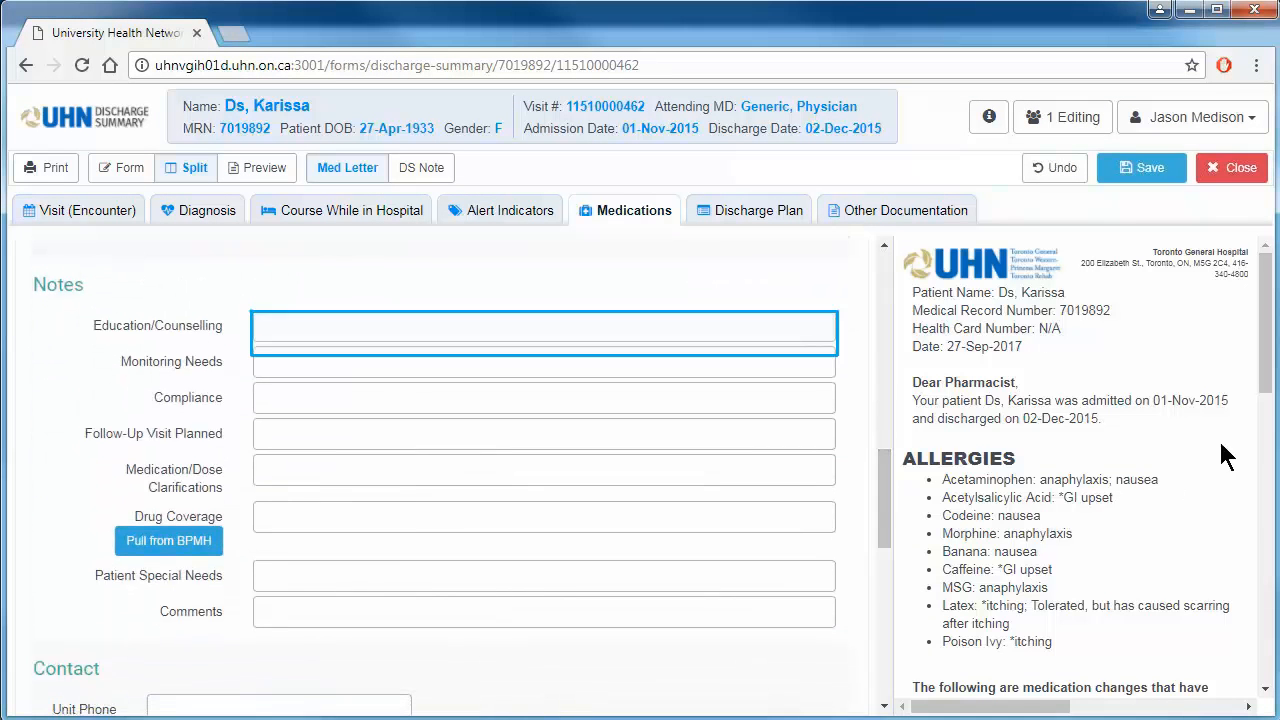
drag(1265, 374, 1268, 612)
click(434, 331)
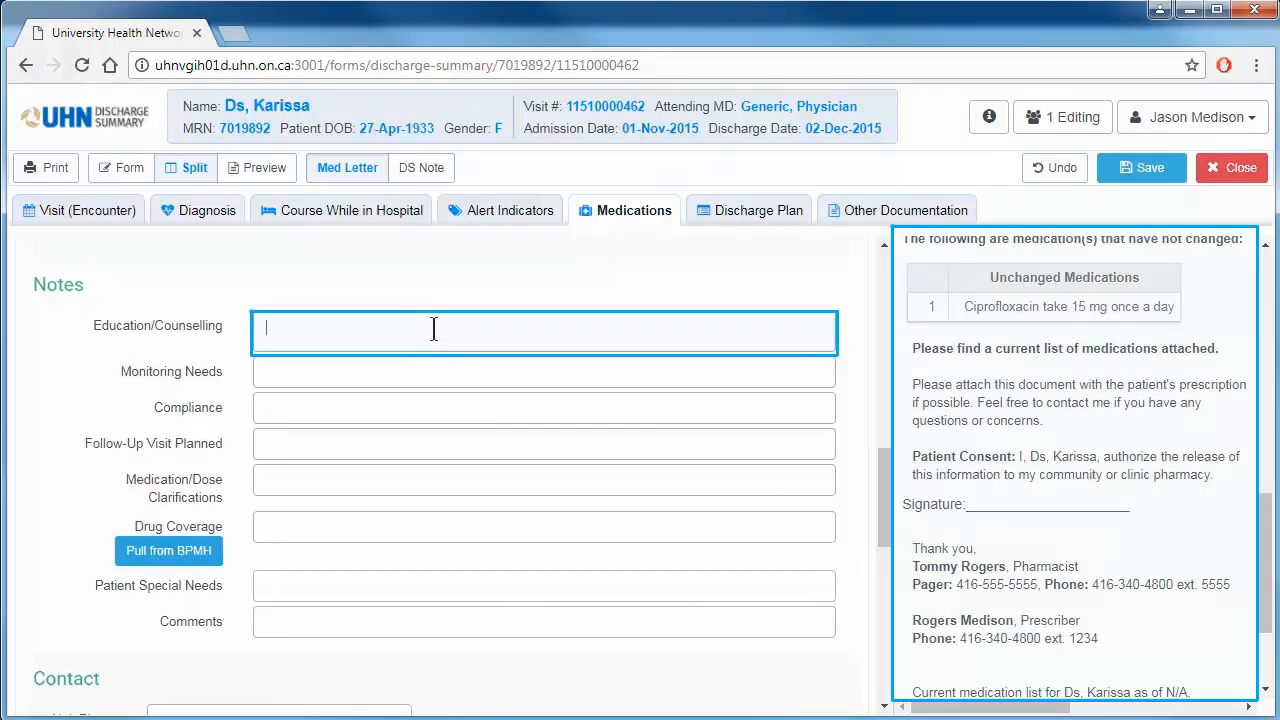
text(Infor Here.)
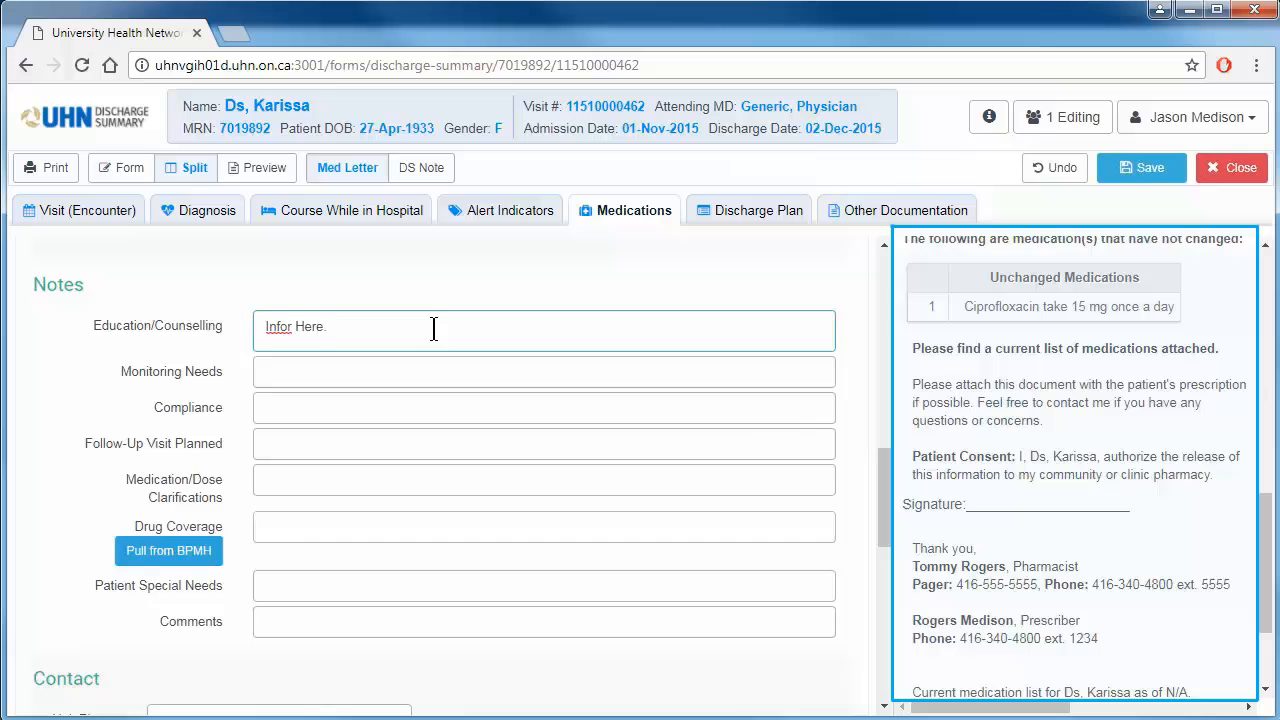
click(275, 538)
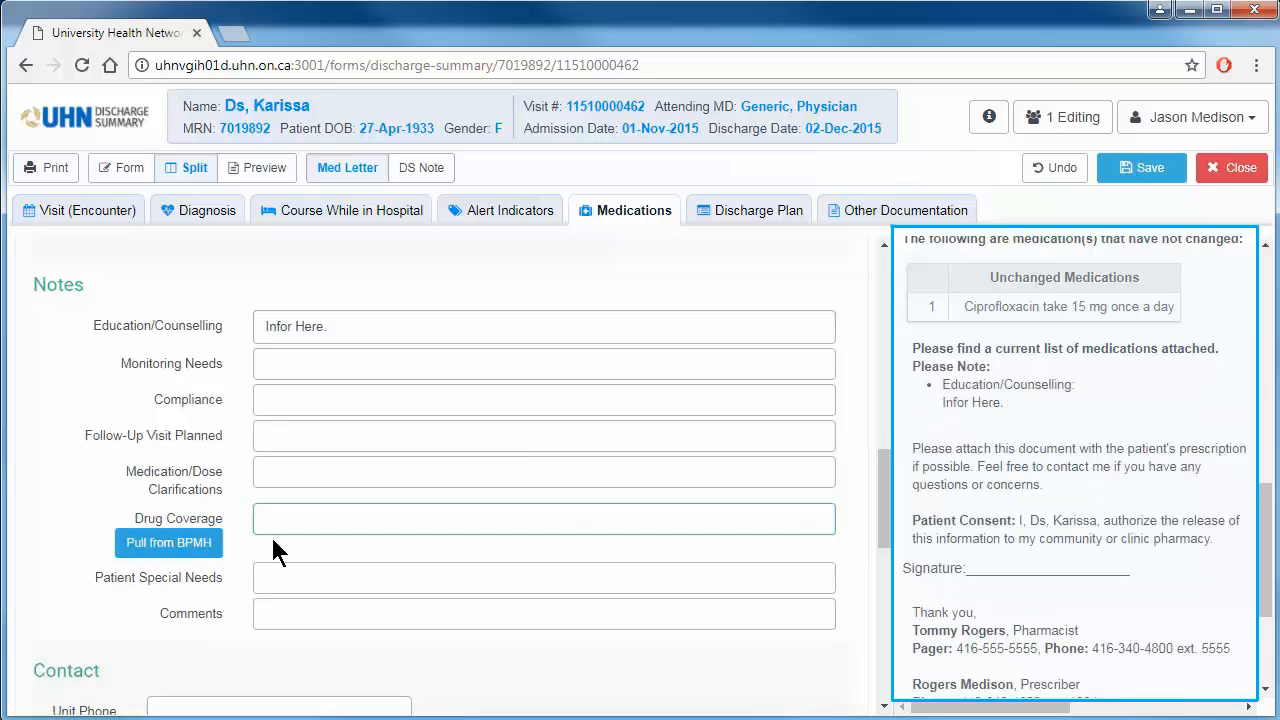
click(213, 552)
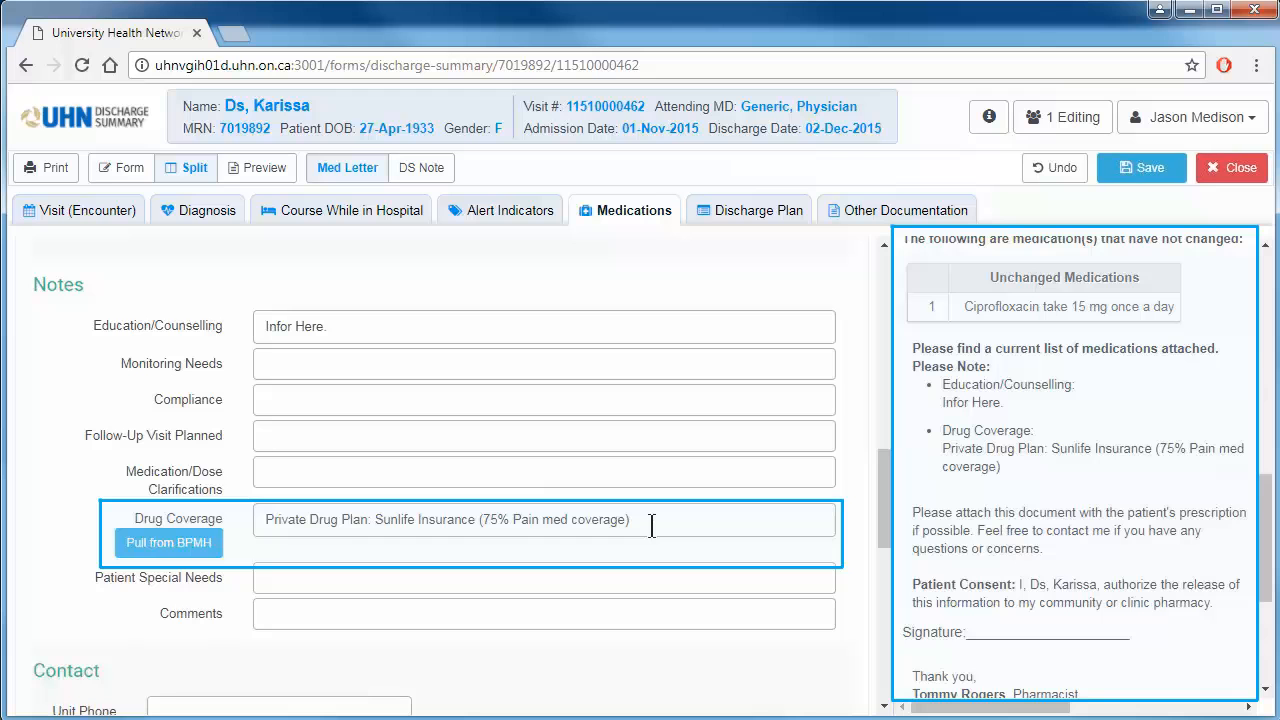
Open the Patient Med Grid and confirm updating it with the changed discharge medications.
drag(886, 536, 880, 334)
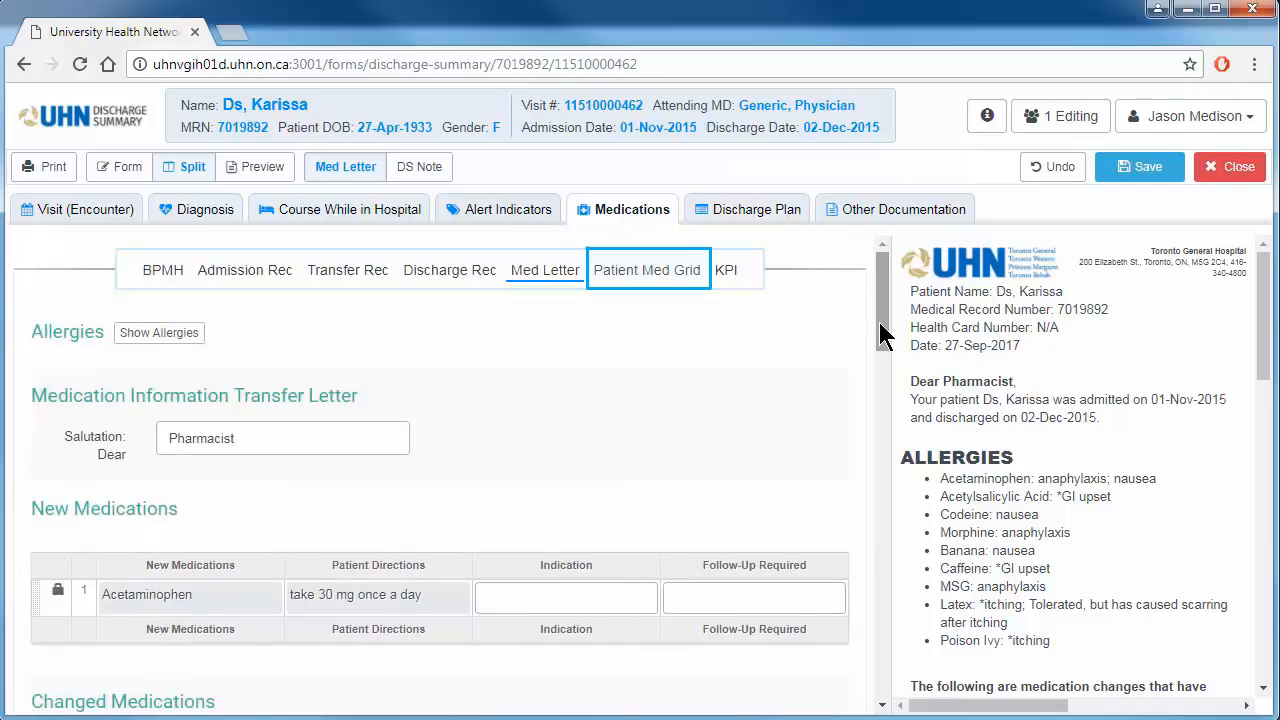
click(688, 287)
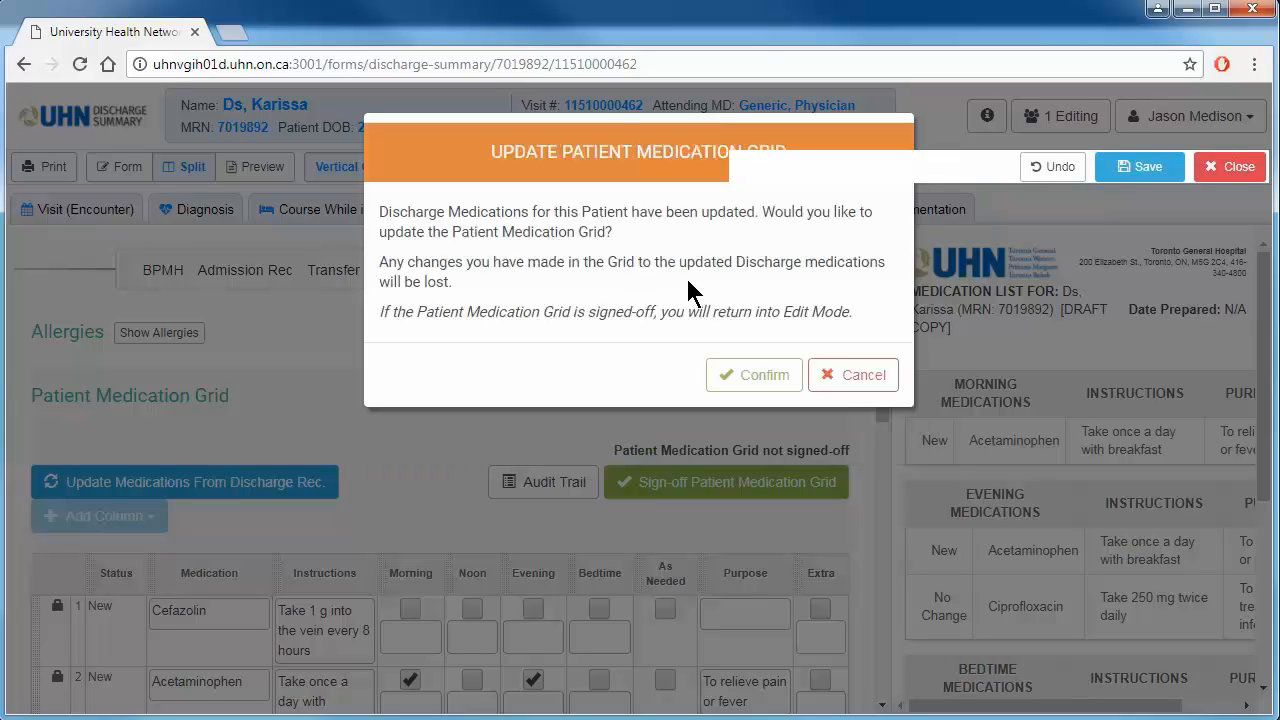
click(793, 384)
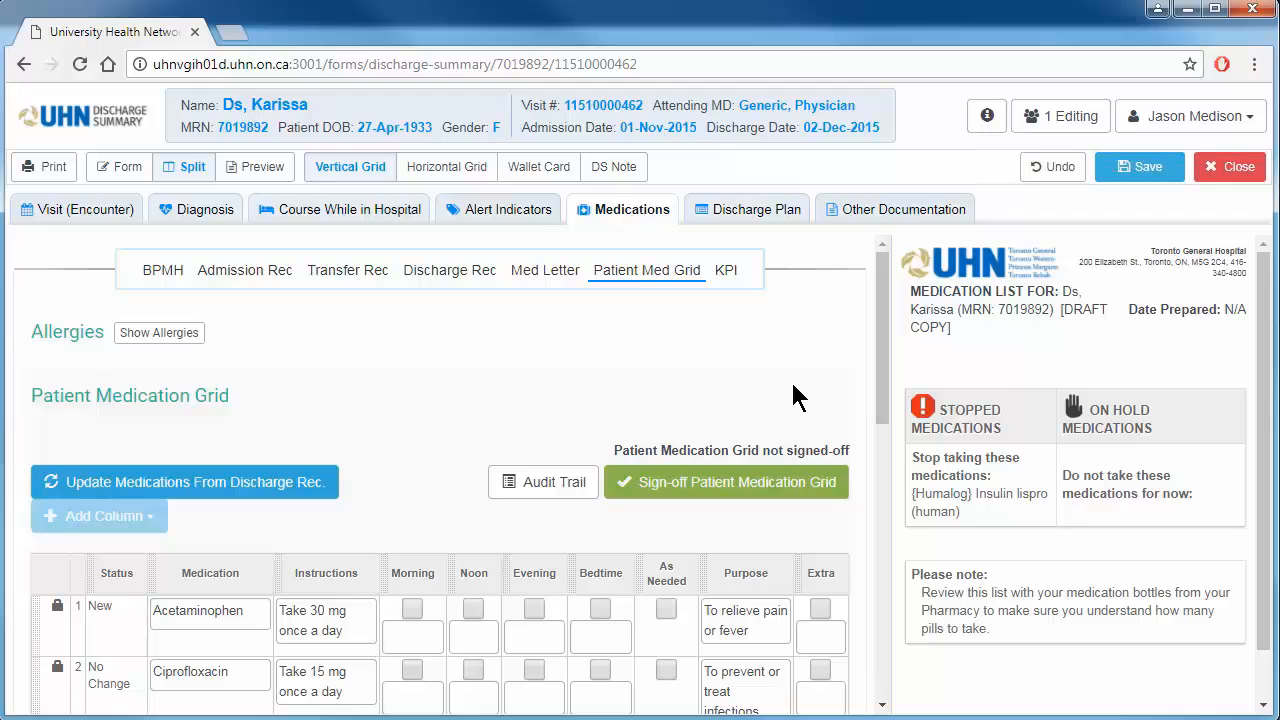
drag(883, 375, 875, 445)
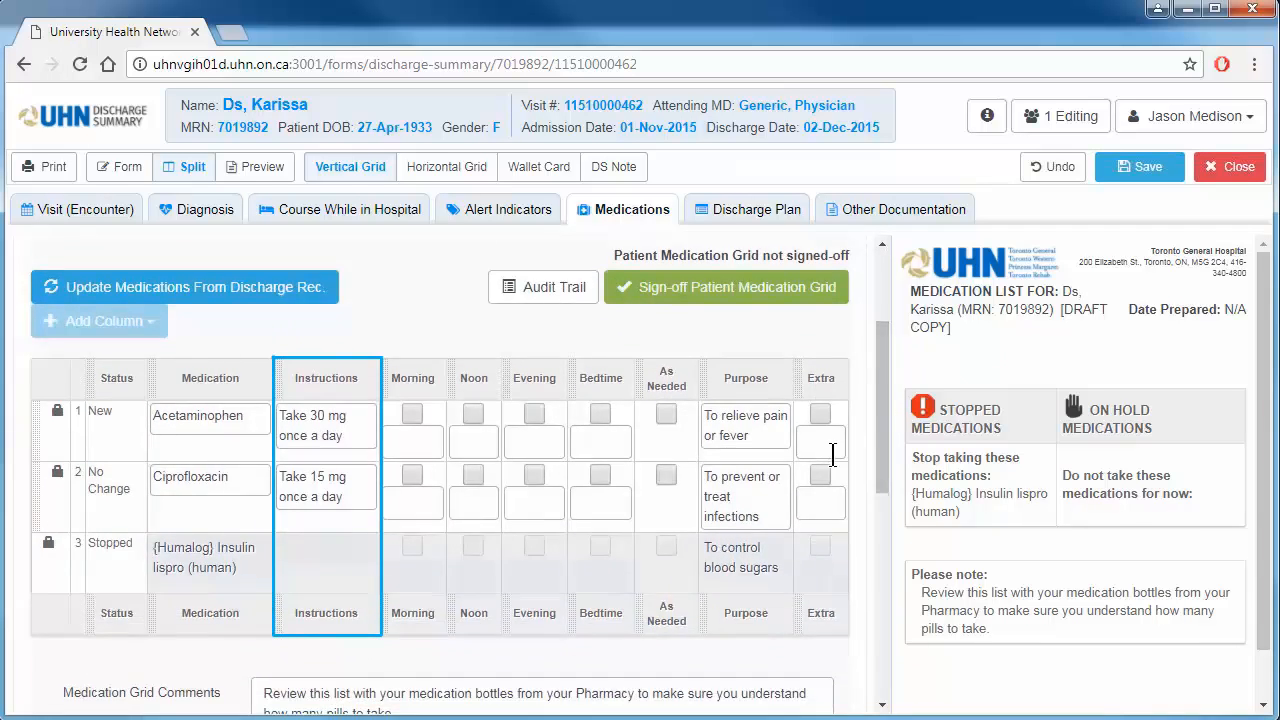
Show the Patient Medication Grid in form-only view and rename its Morning column to "Morning at 9:00 am".
scroll(832, 455, up, 3)
click(128, 167)
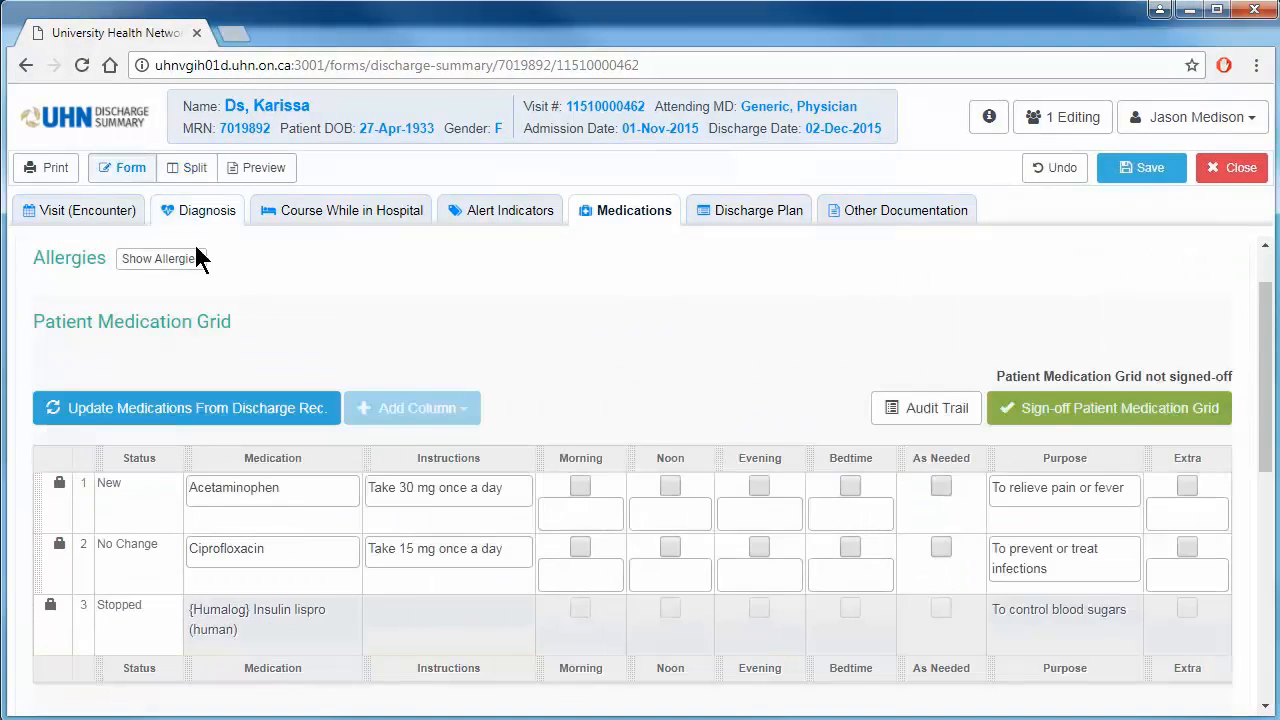
click(600, 459)
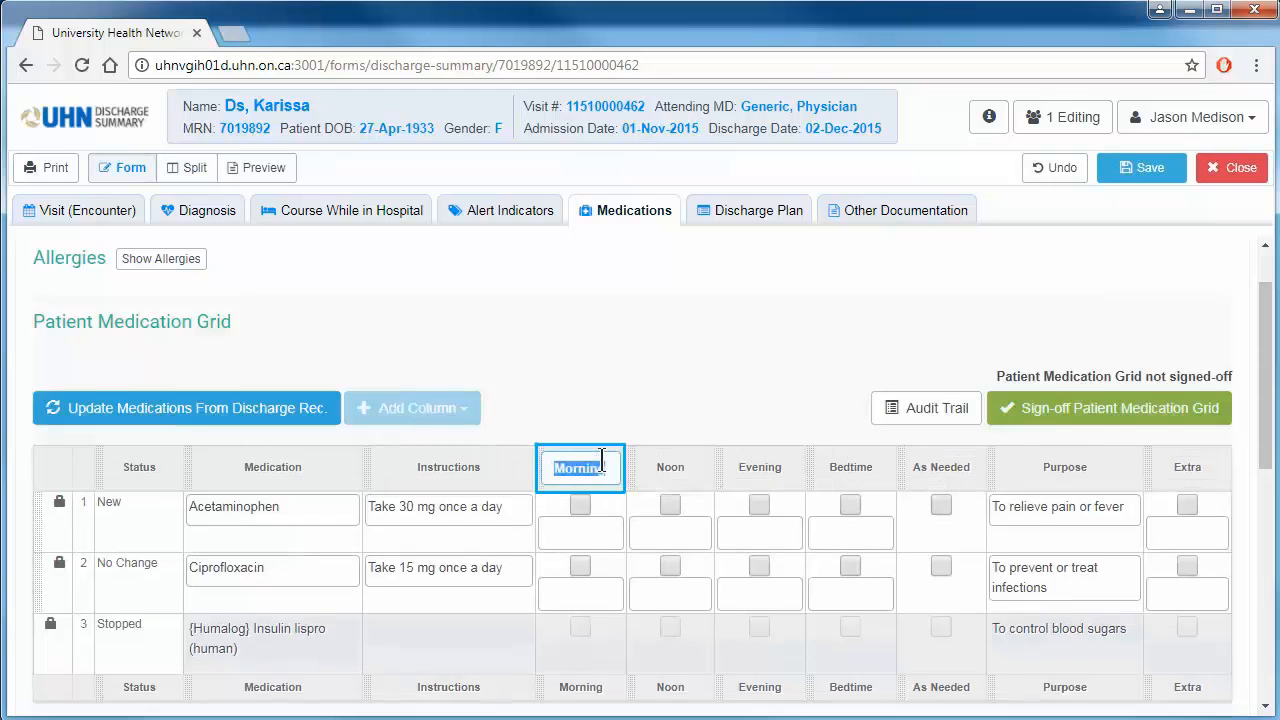
click(608, 472)
text(at 9)
text(:00 am)
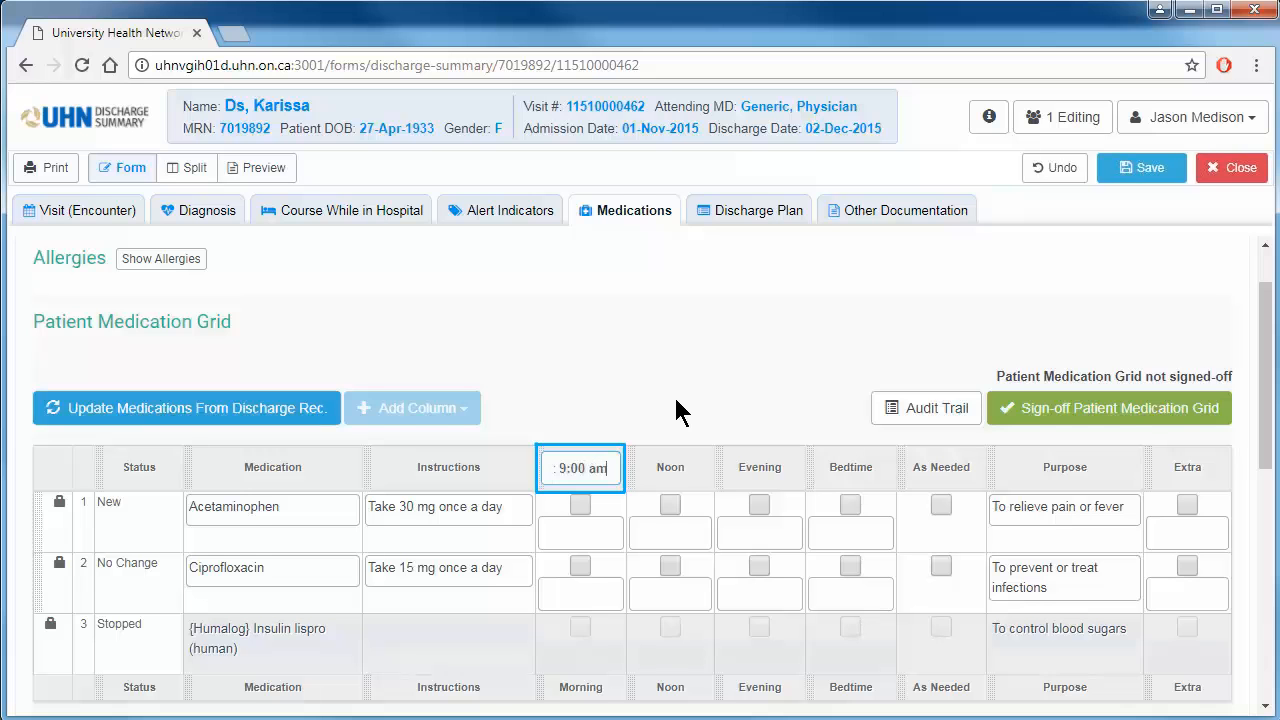
key(Return)
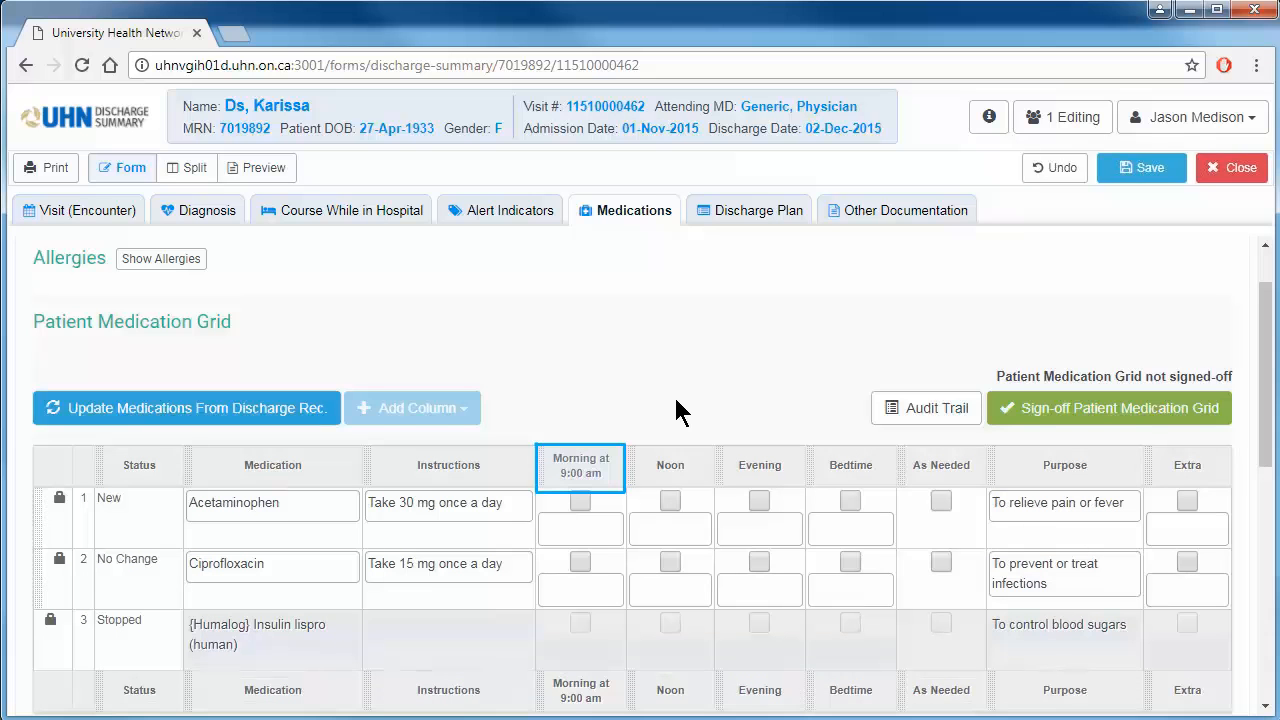
Rename the grid's Extra column to "before lunch" and move it between the morning and Noon columns.
click(470, 410)
click(530, 451)
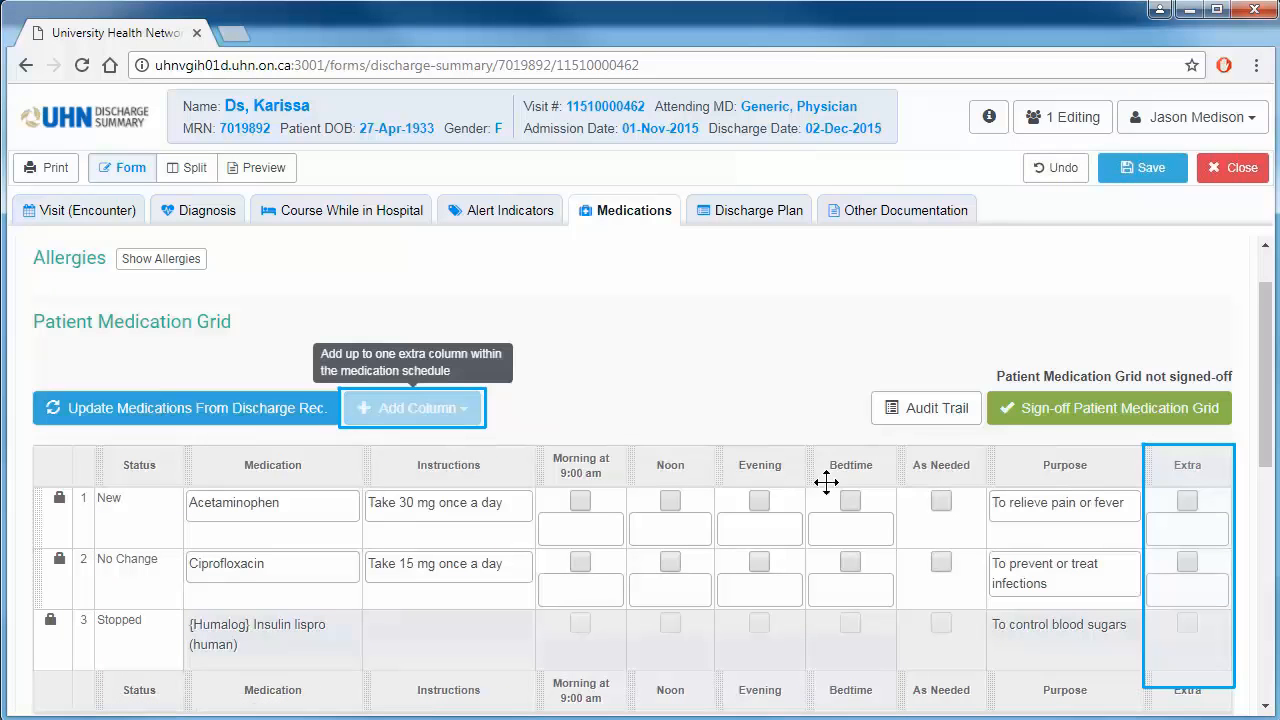
click(1188, 470)
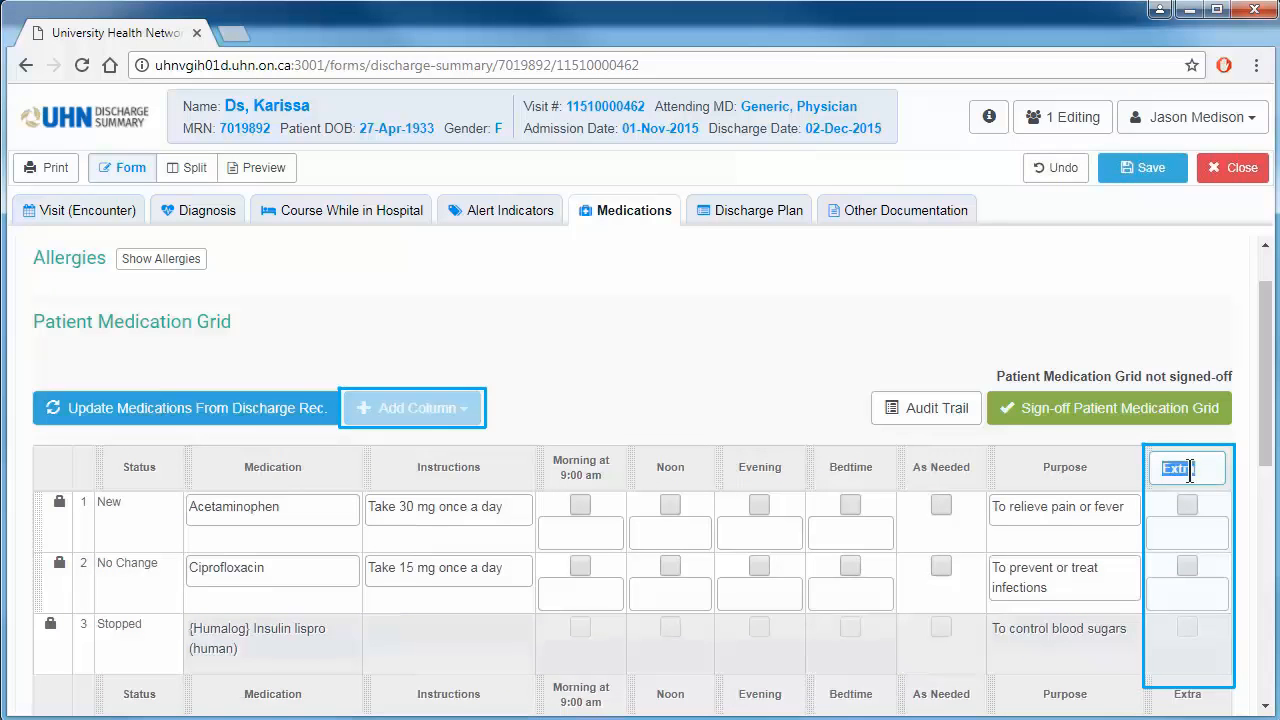
text(before lunch)
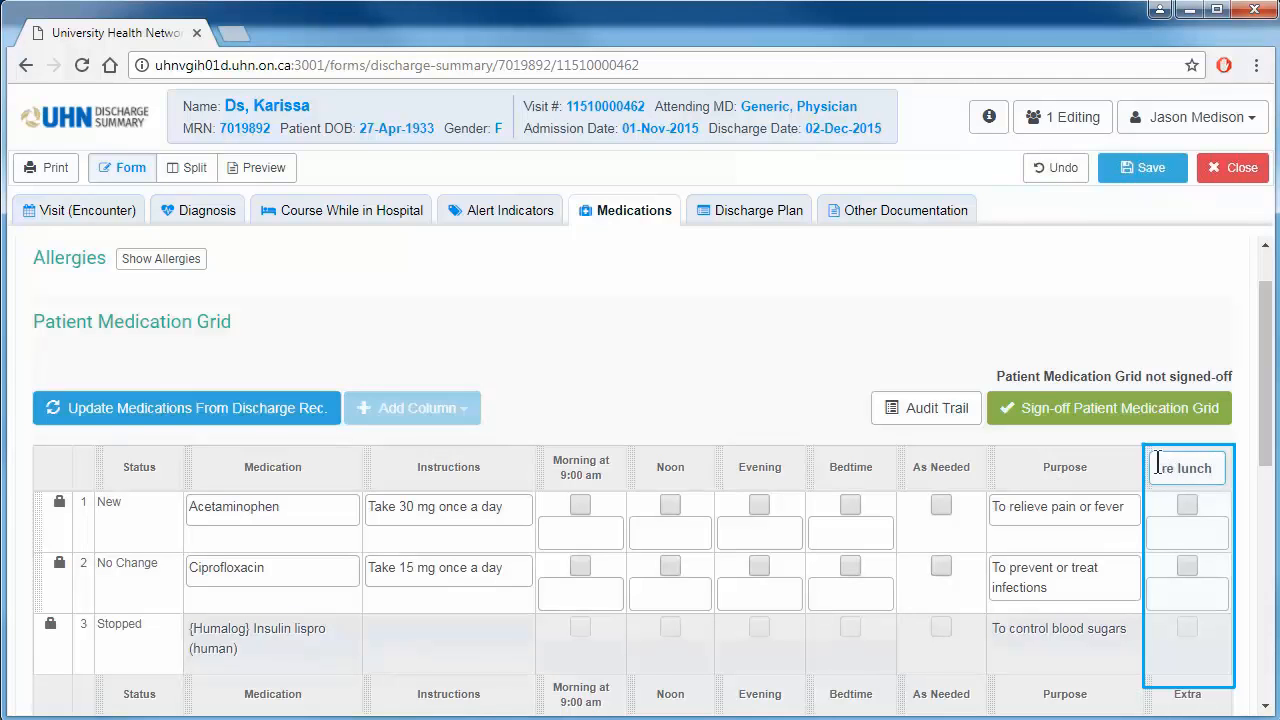
key(Return)
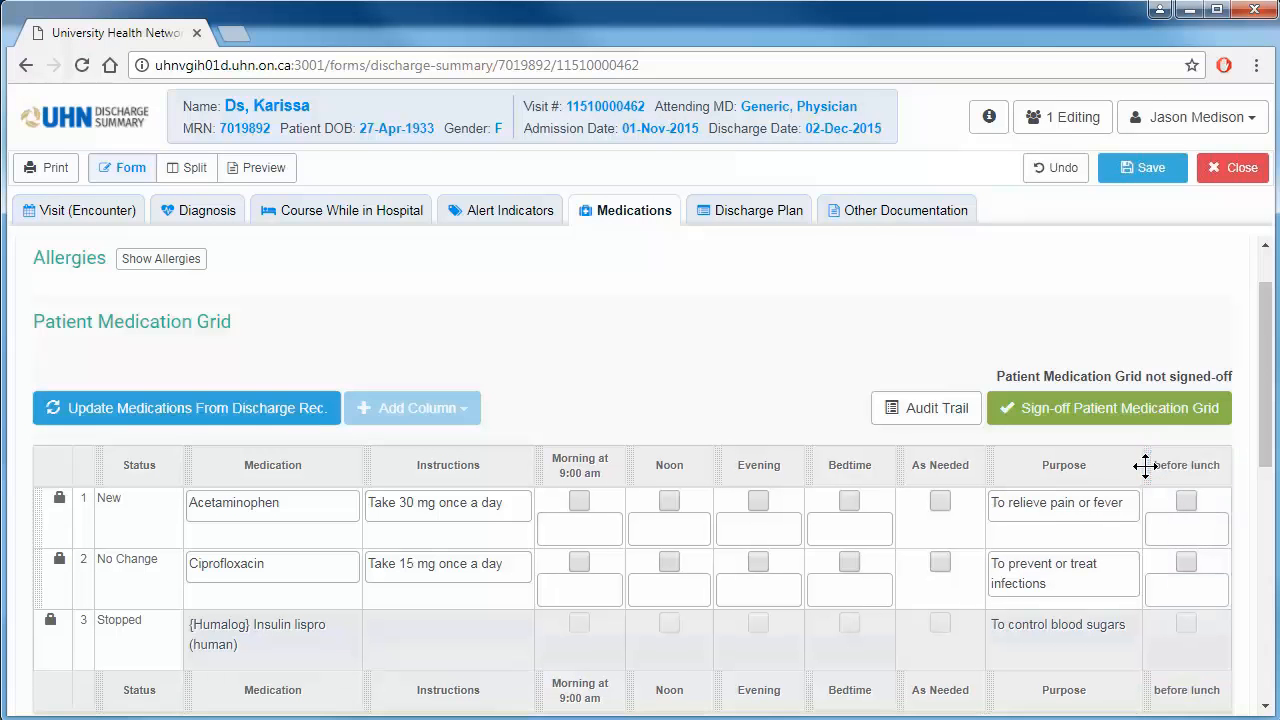
drag(1143, 470, 636, 467)
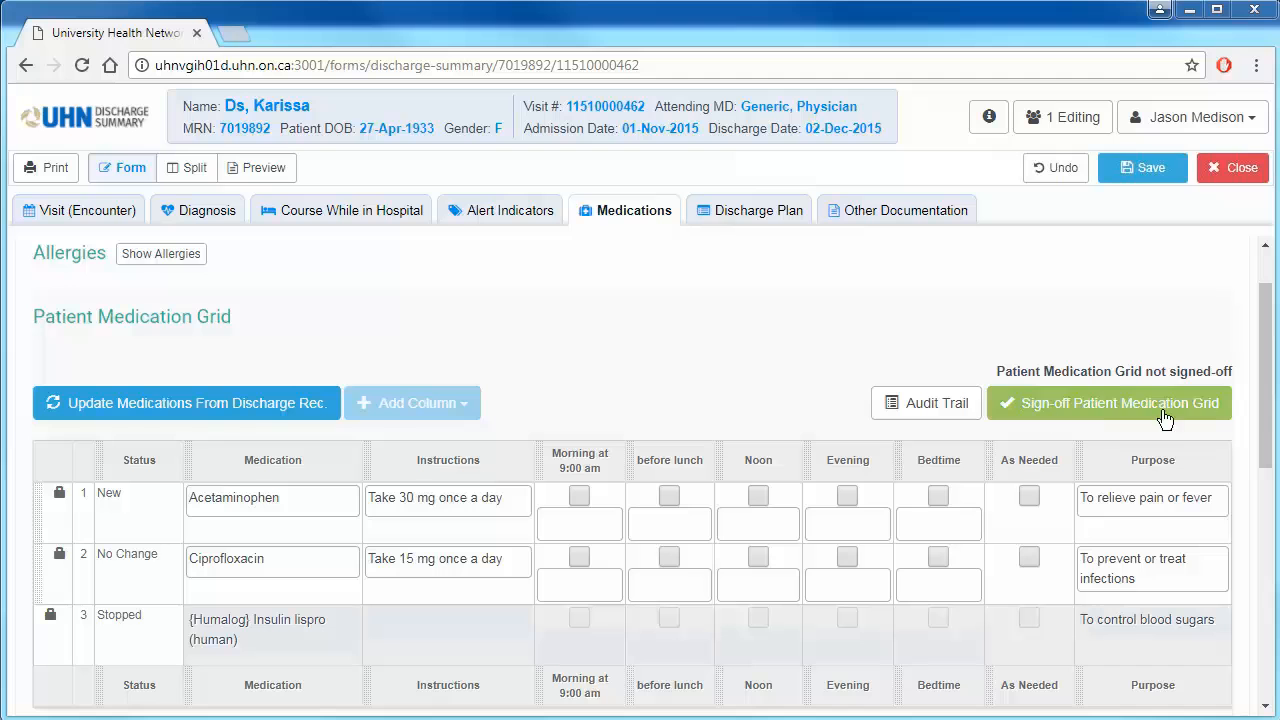
Include the pharmacist information below the Patient Medication Grid and pull its contact details from the Discharge Rec.
drag(1266, 414, 1257, 571)
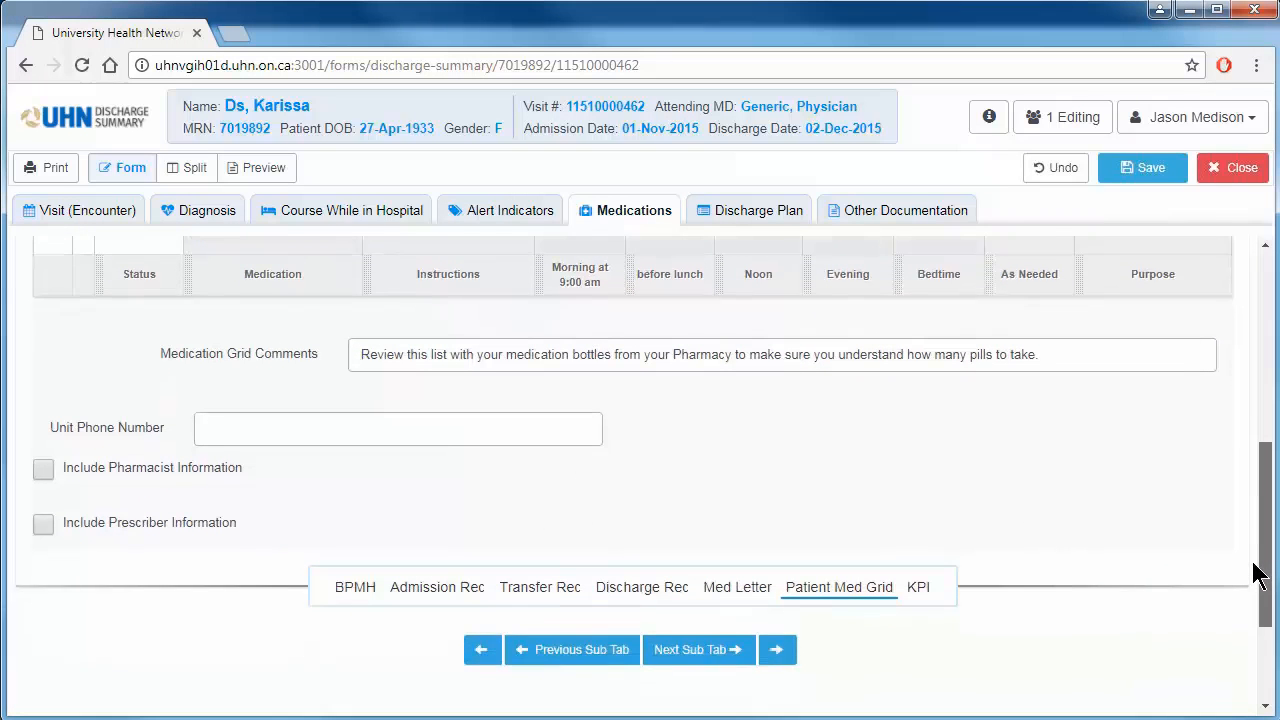
click(43, 470)
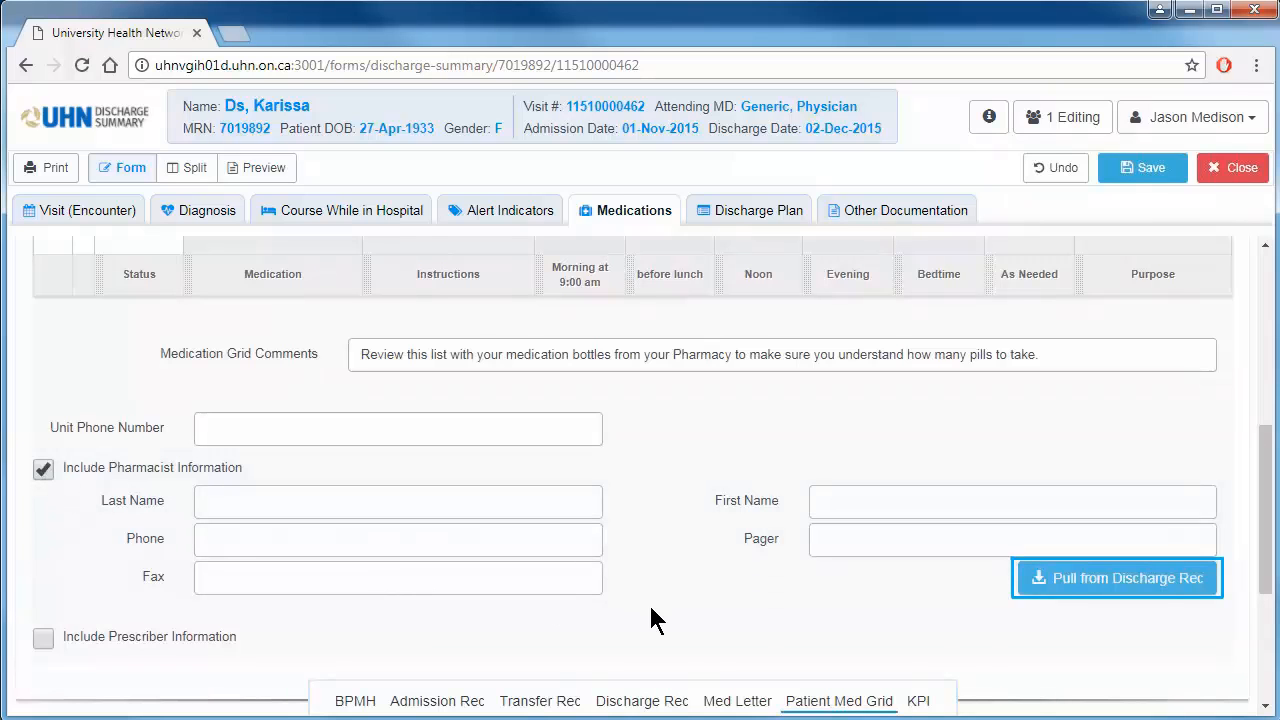
click(1076, 592)
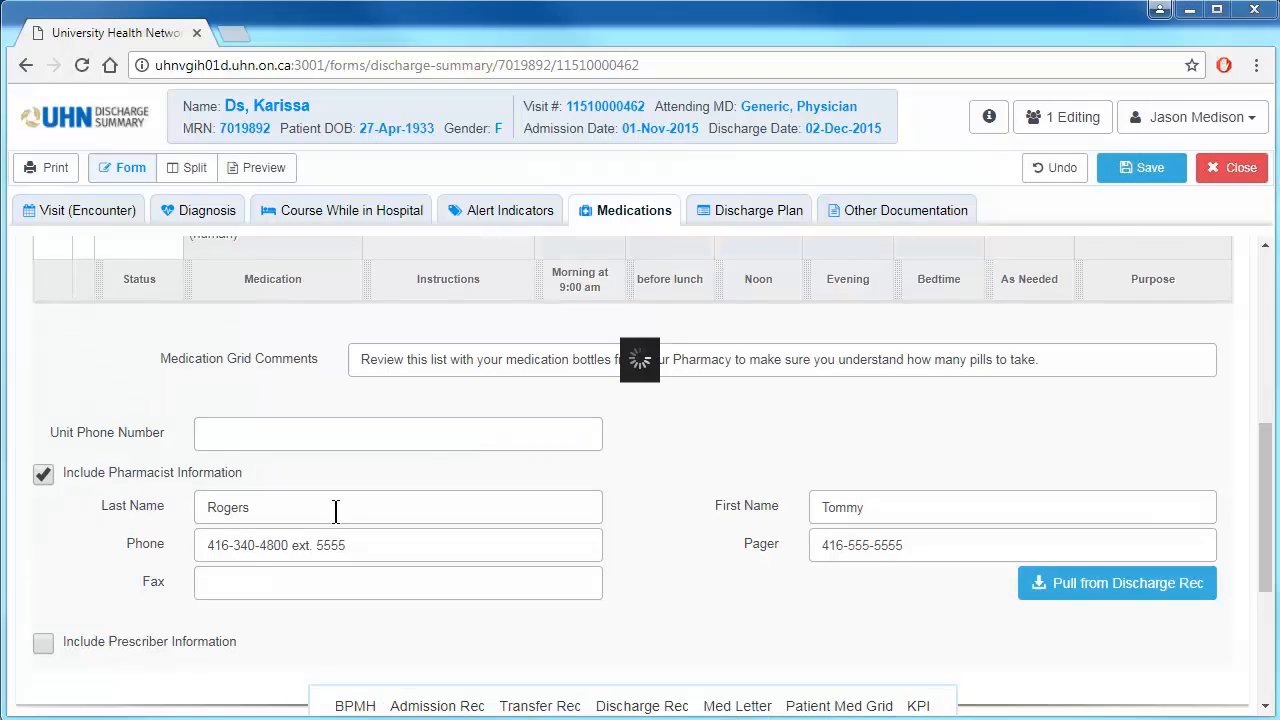
Set the Patient Medication Grid printout to Horizontal with wallet card, allergies, 'My Notes' space and Large text, and open the page size choices.
click(55, 174)
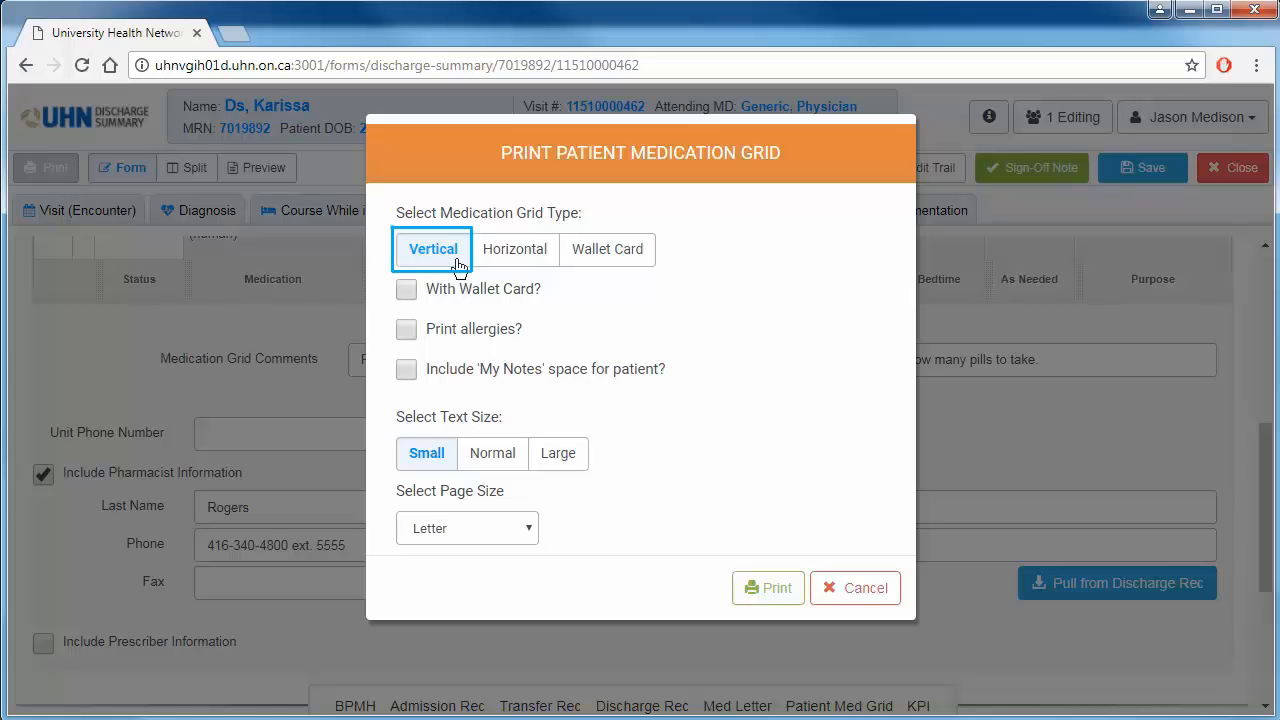
click(514, 264)
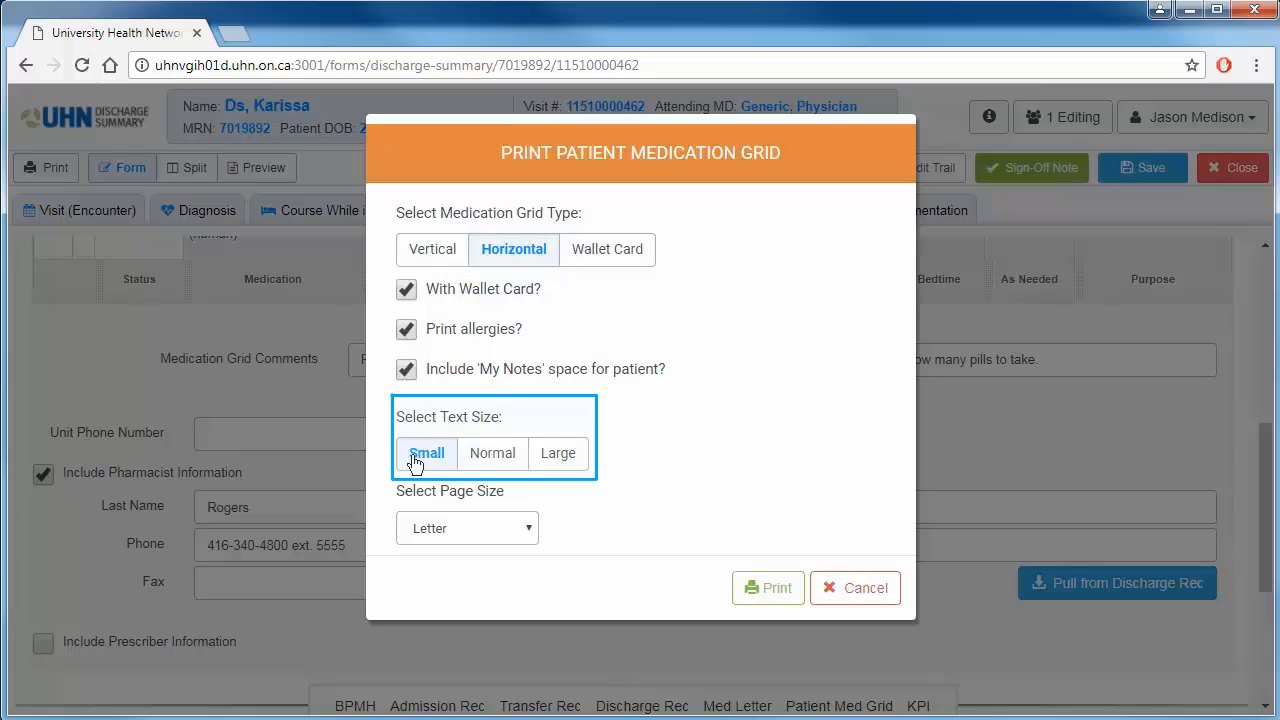
click(480, 472)
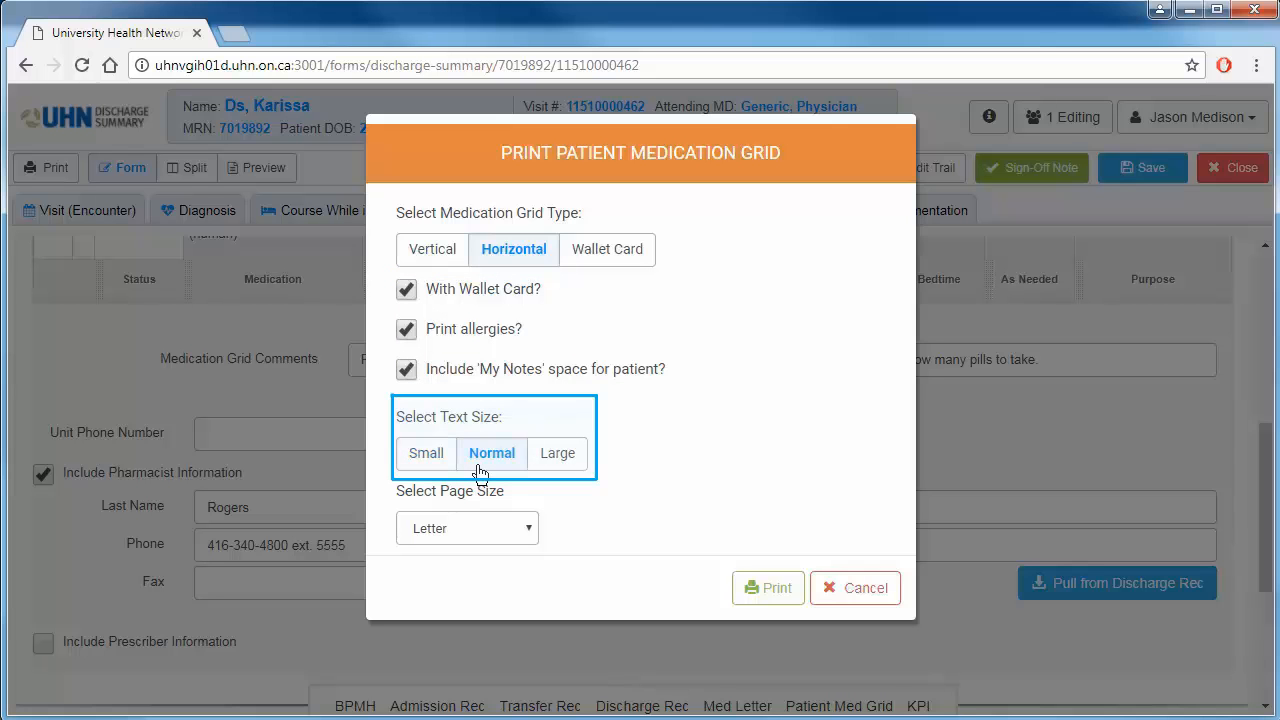
click(554, 472)
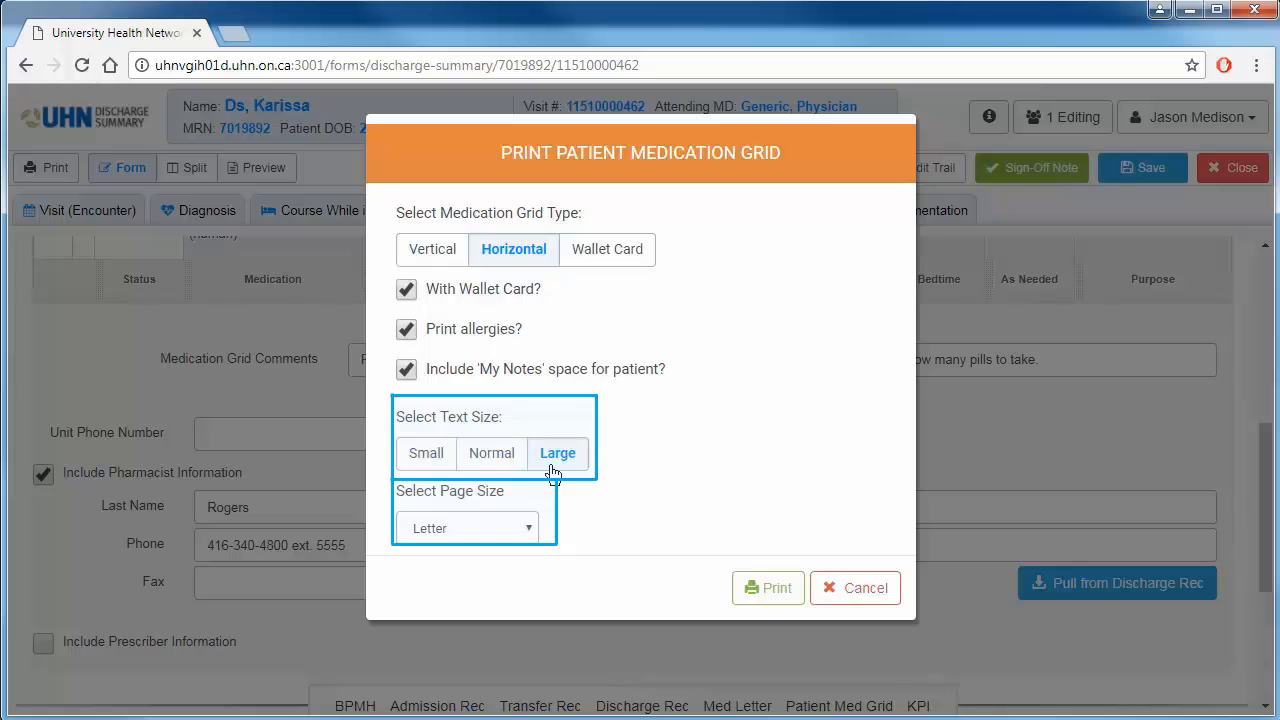
click(527, 528)
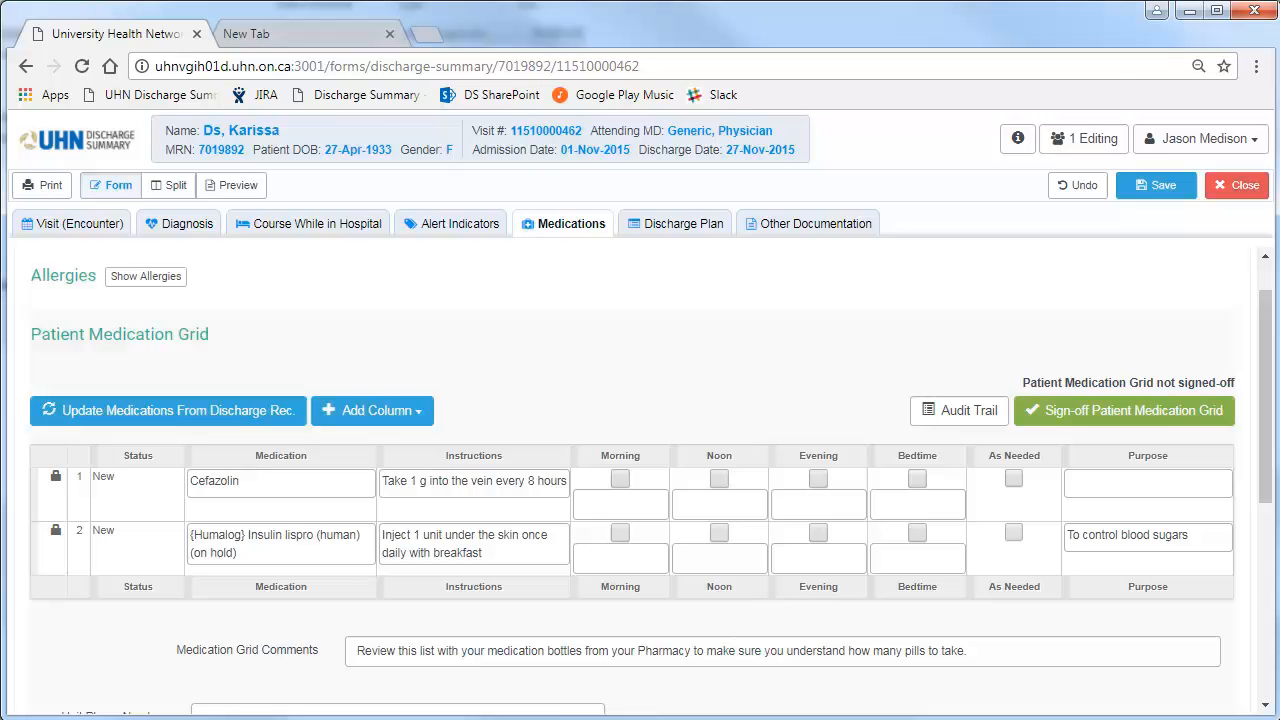
Open the KPI section, mark the pharmaceutical care plan and work up as completed twice, and undo the repeat completion.
scroll(1182, 439, up, 1)
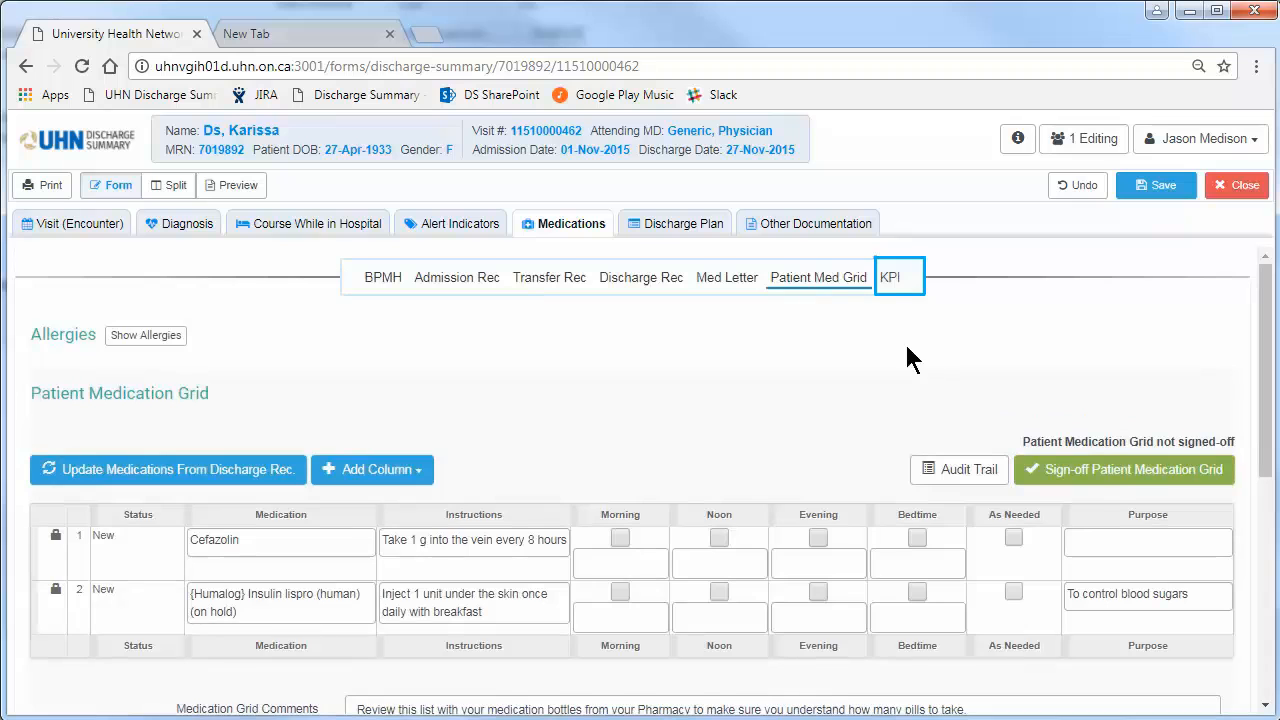
click(893, 280)
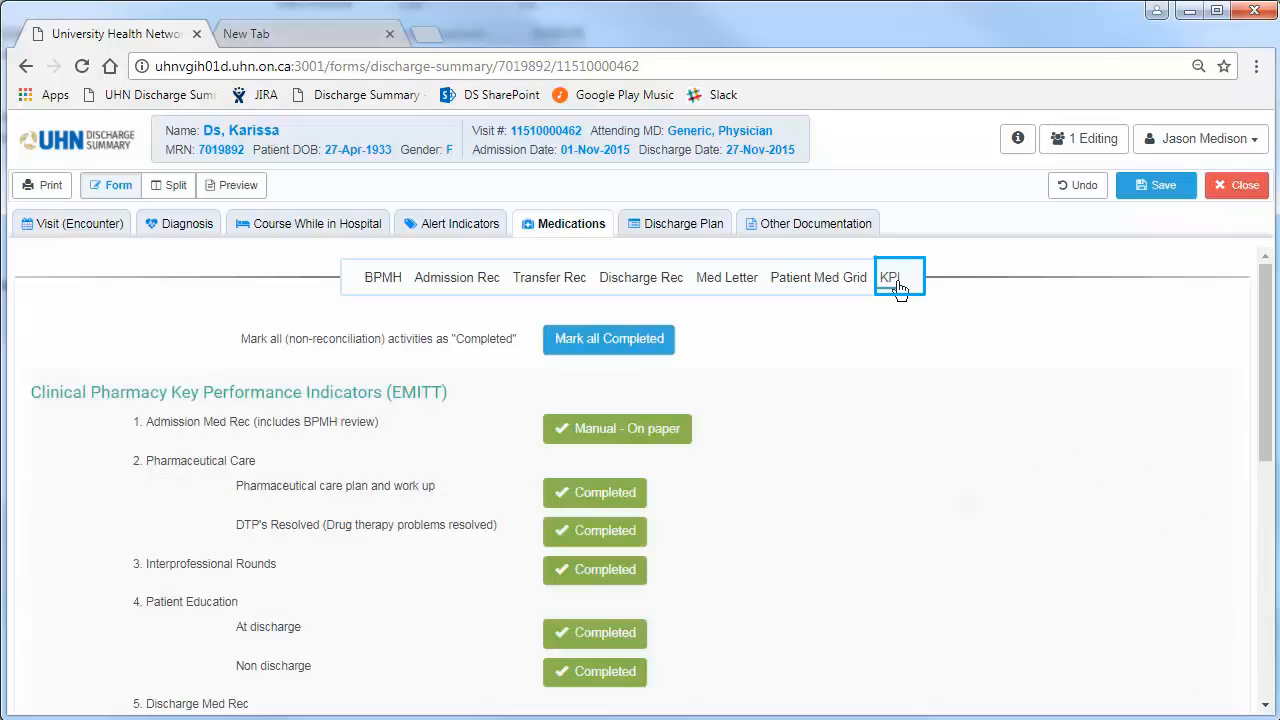
click(634, 505)
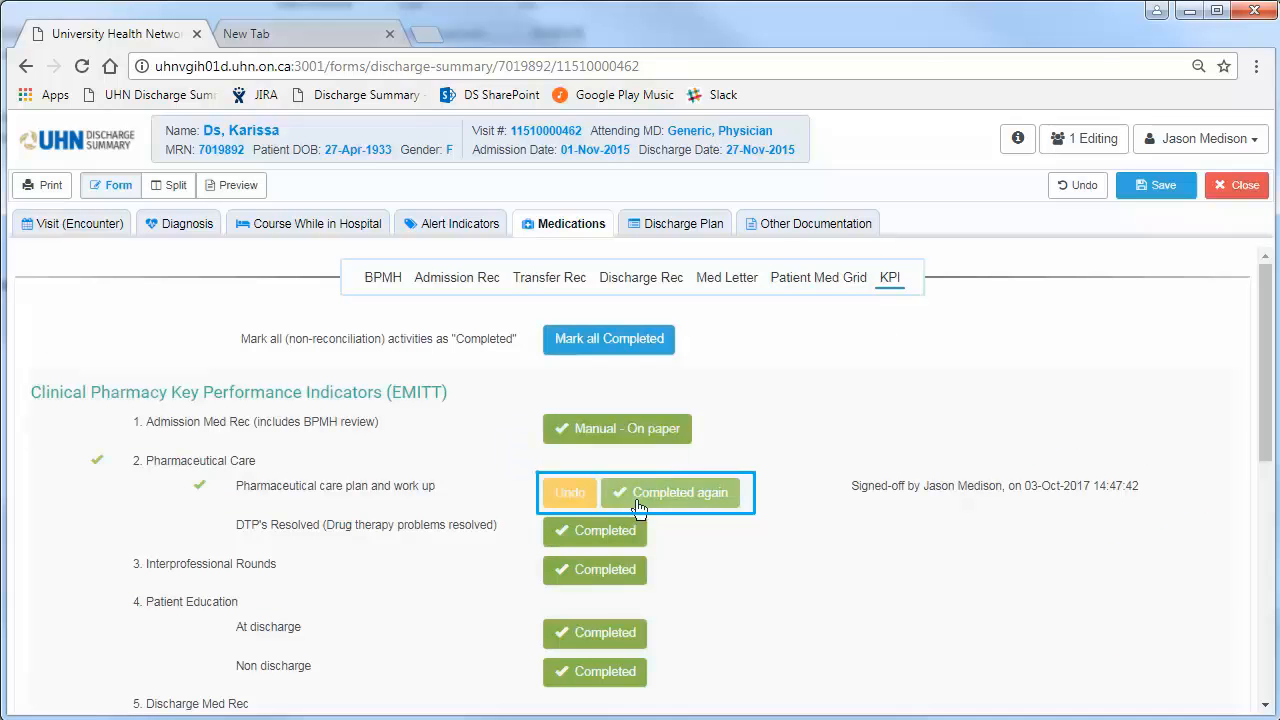
click(636, 506)
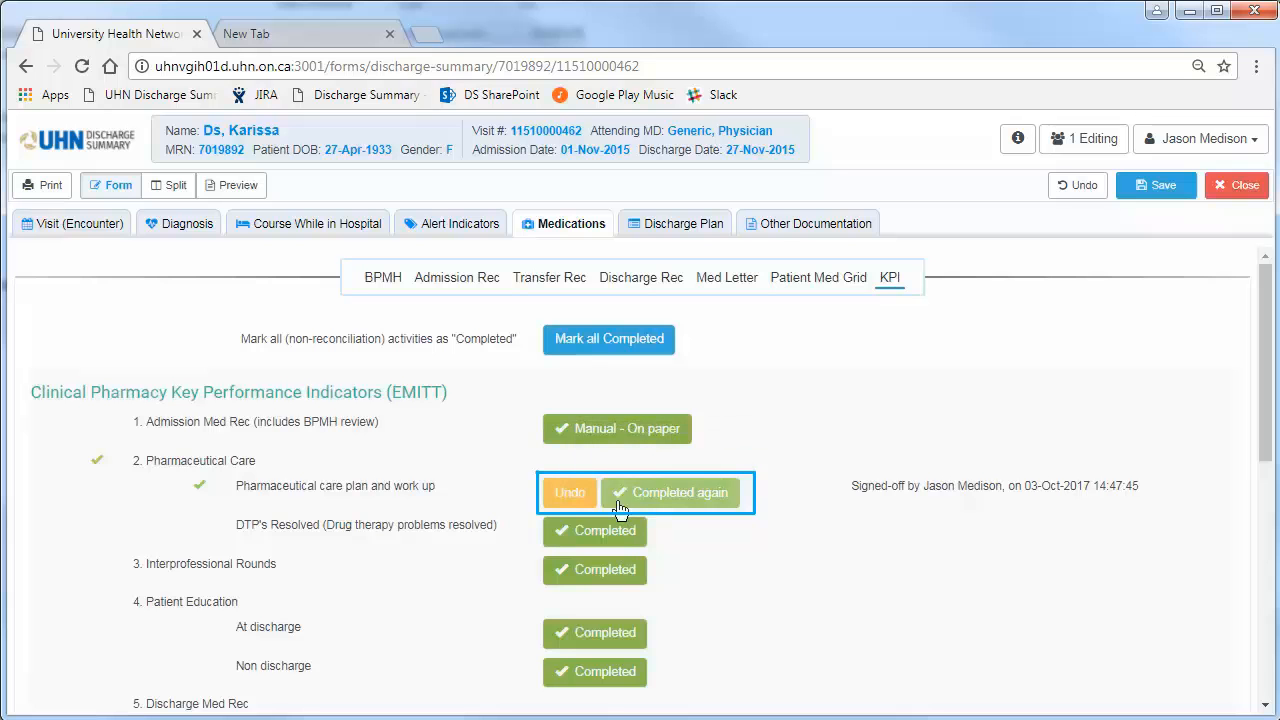
click(584, 508)
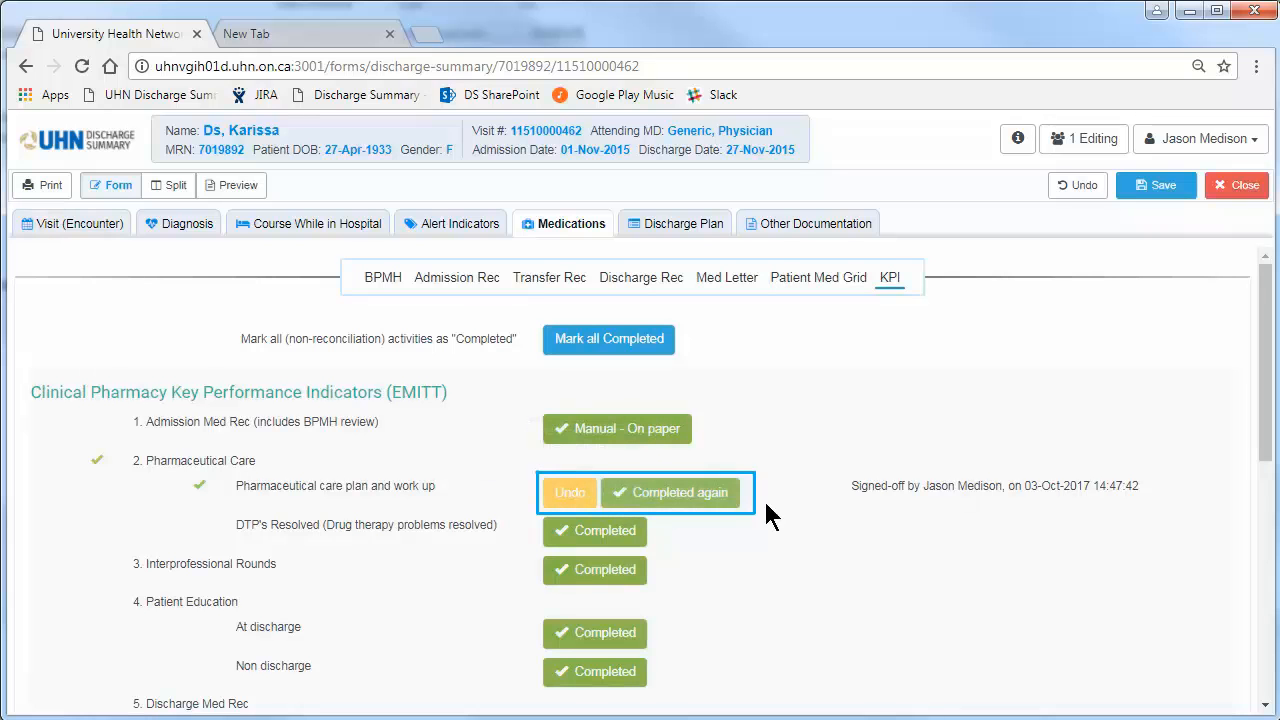
Mark all non-reconciliation KPI activities as completed and review the Discharge Med Rec and Other Patient Care Activities entries.
click(668, 358)
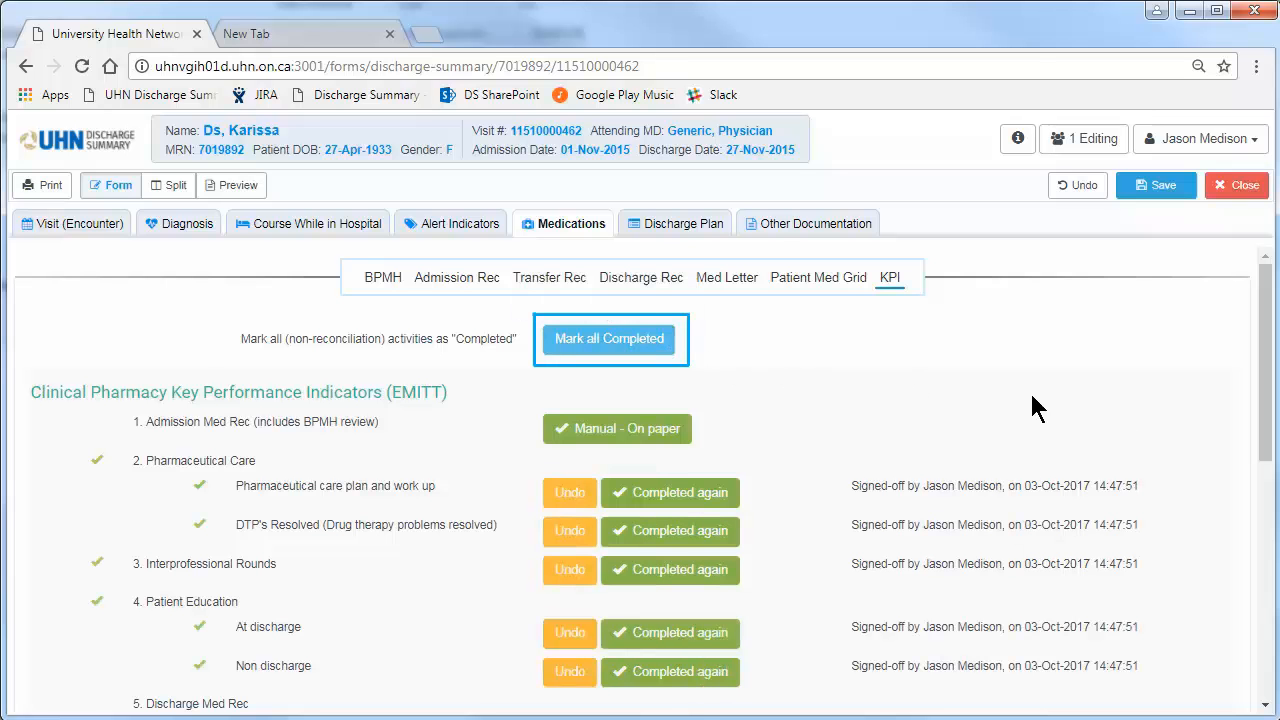
drag(1258, 447, 1271, 580)
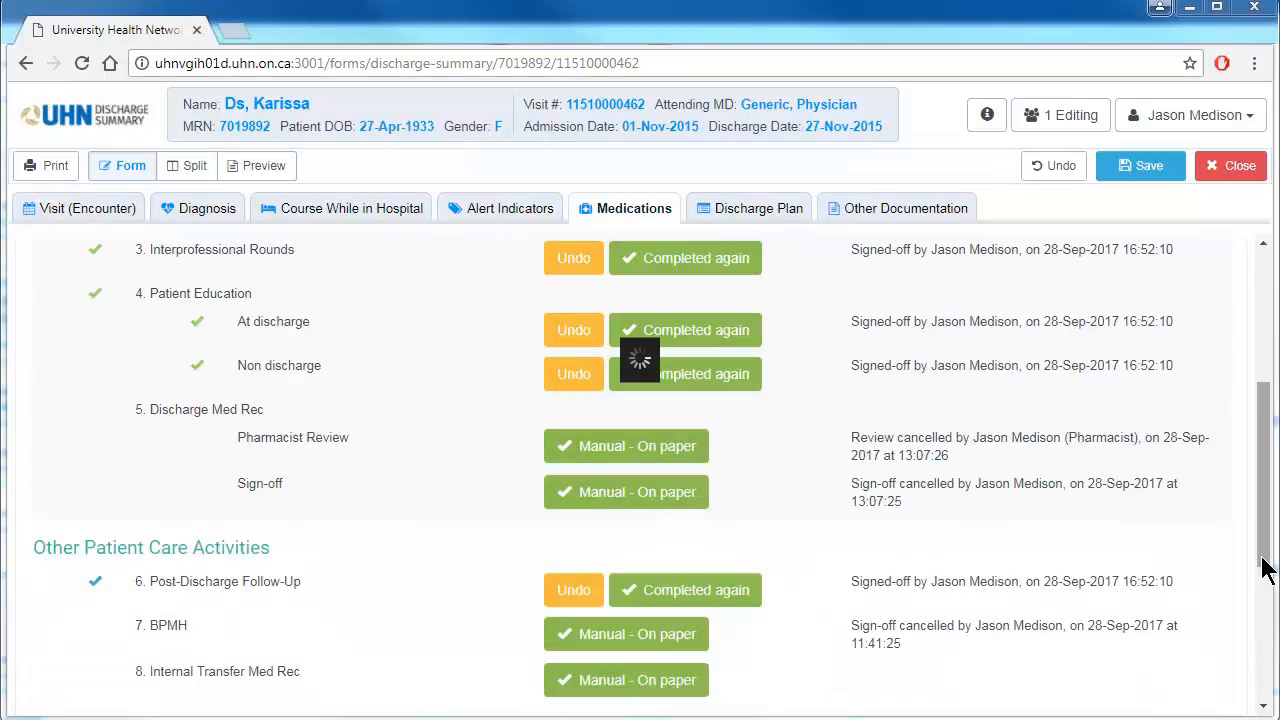
drag(1265, 568, 1266, 400)
Add a follow-up instruction for the patient in the Discharge Plan using the predefined Antibiotics category.
click(788, 212)
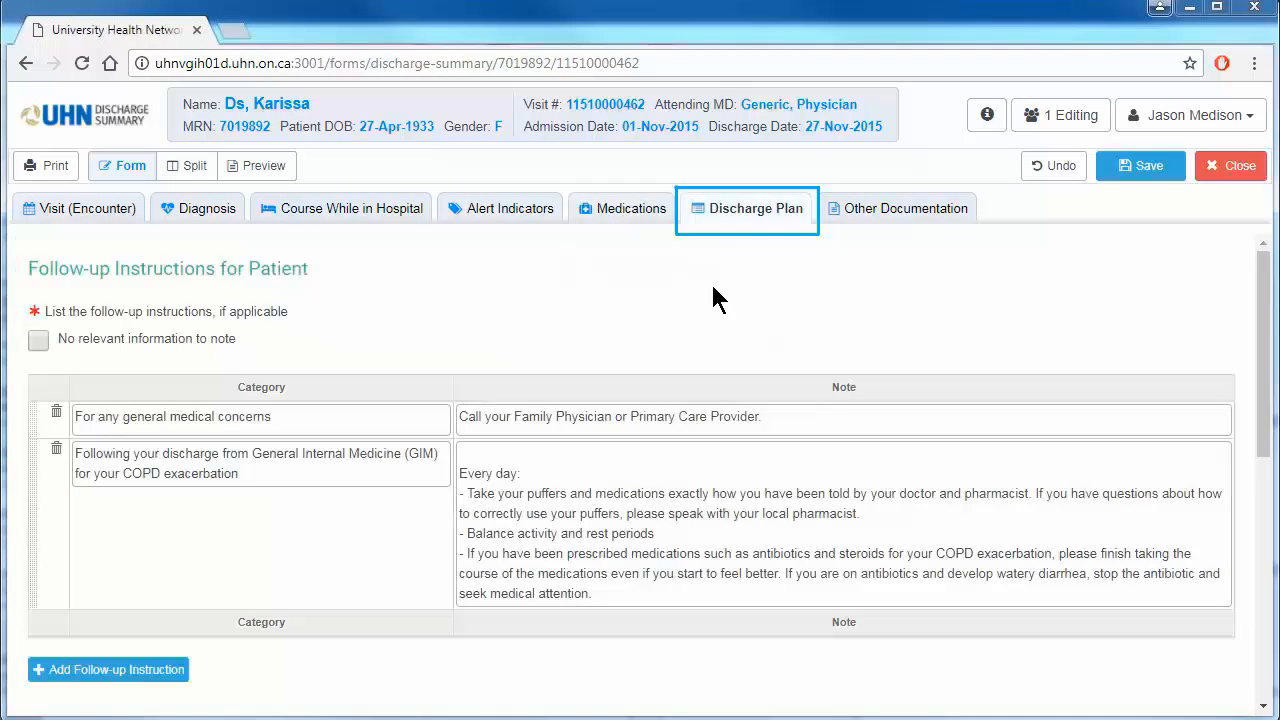
click(168, 672)
text(A)
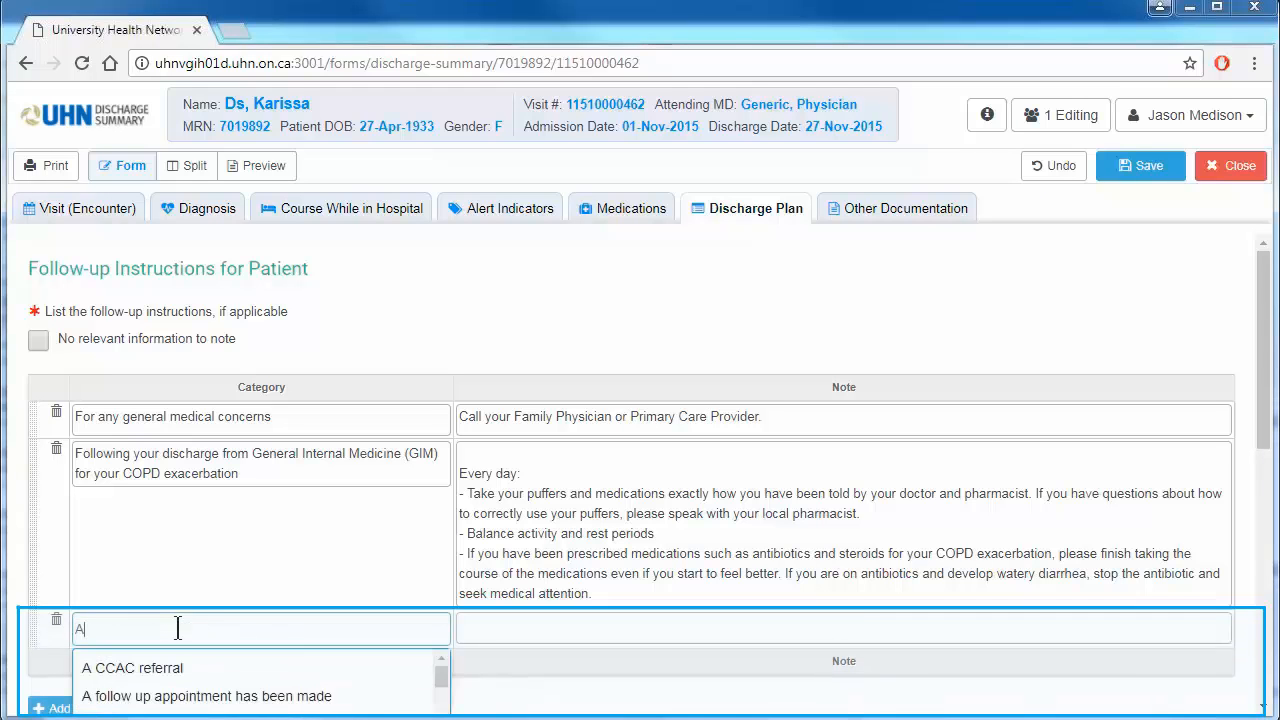
text(ntibio)
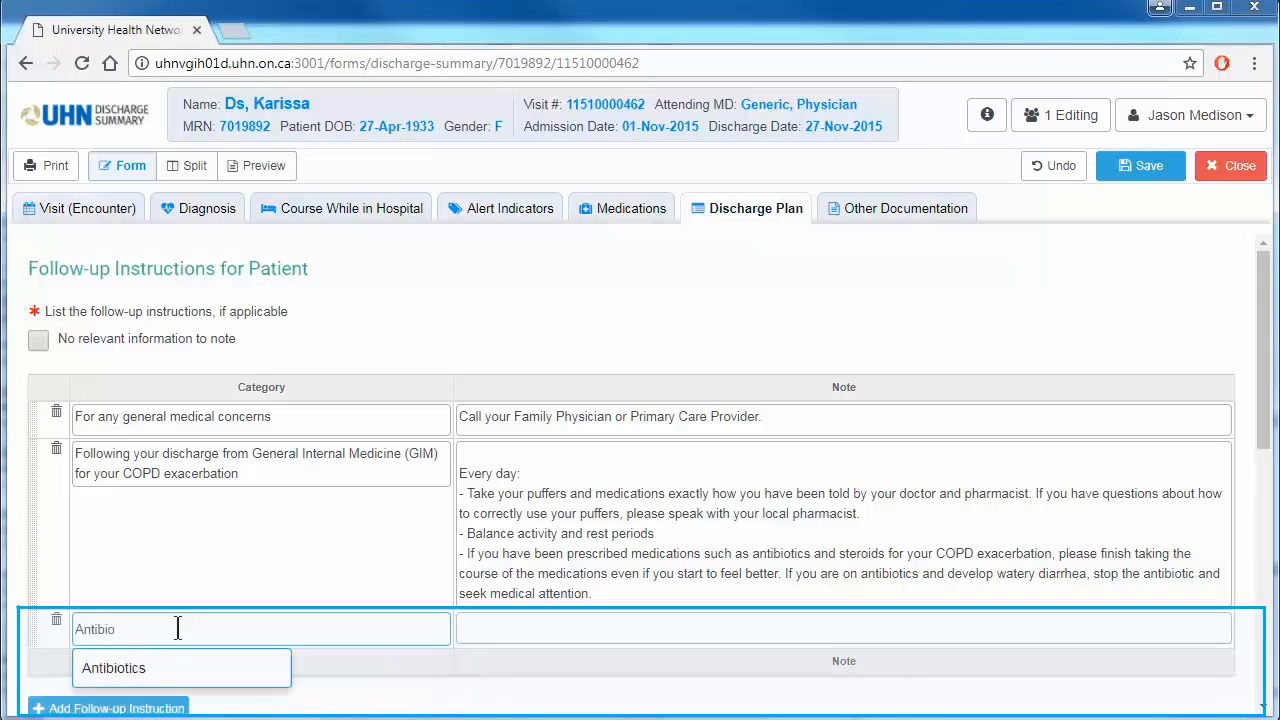
click(190, 678)
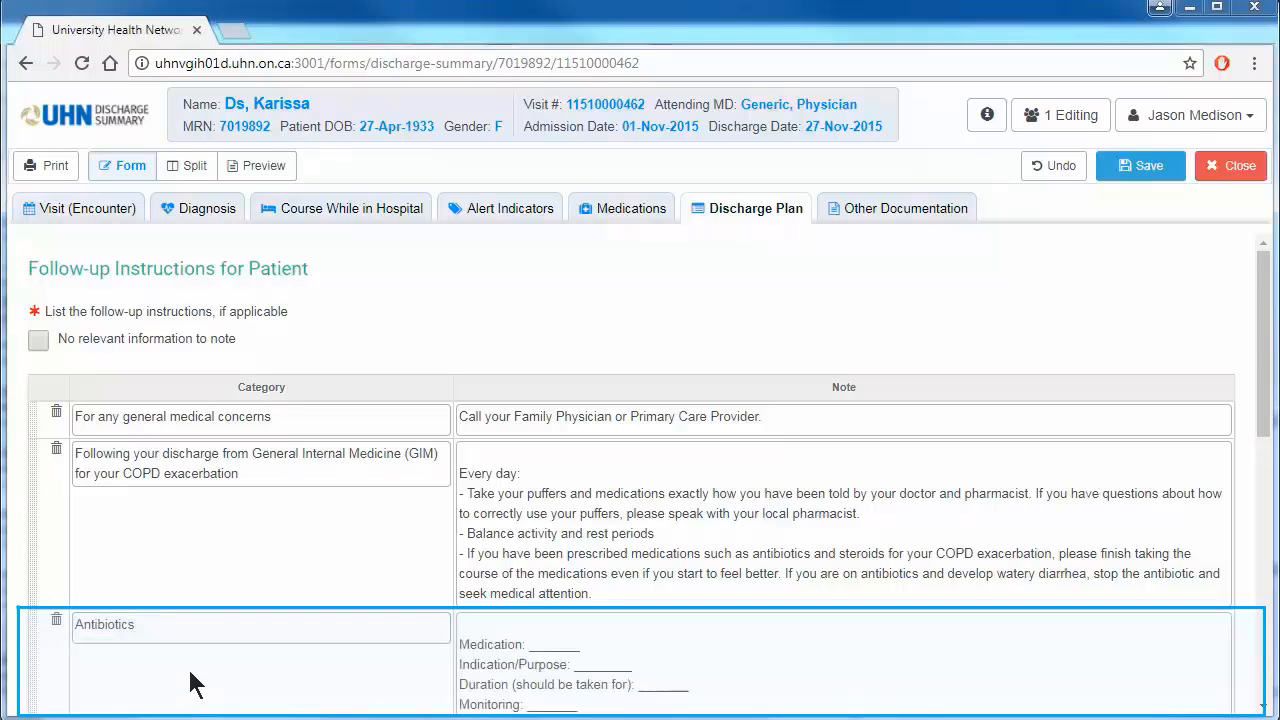
Fill the Medication blank in the Antibiotics follow-up note with "Acetaminophen".
double_click(553, 644)
text(Acetamino)
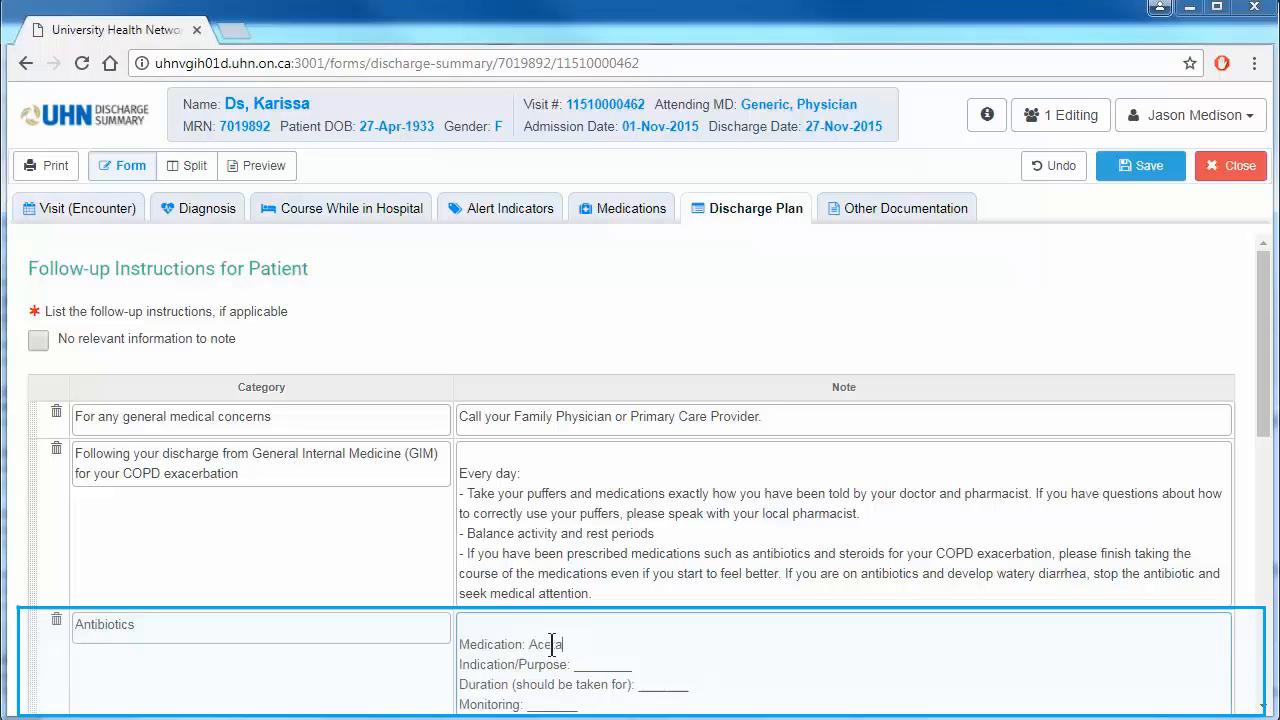
text(phen)
click(817, 334)
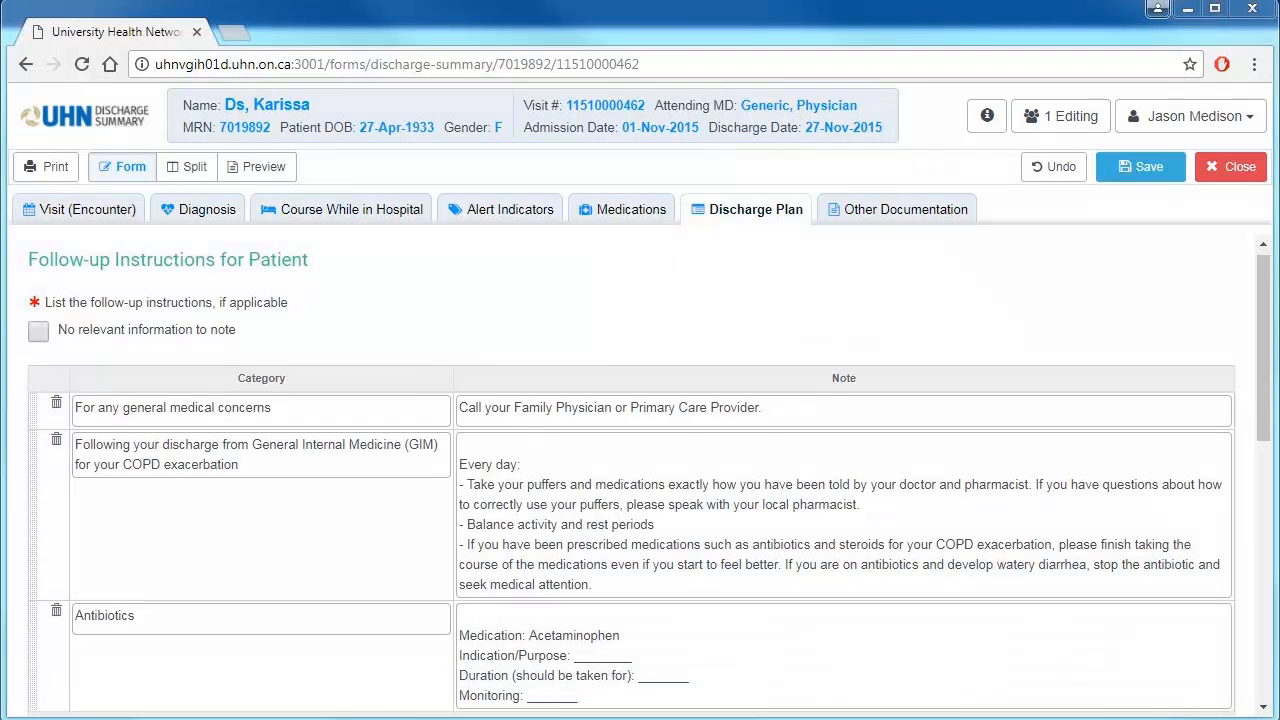